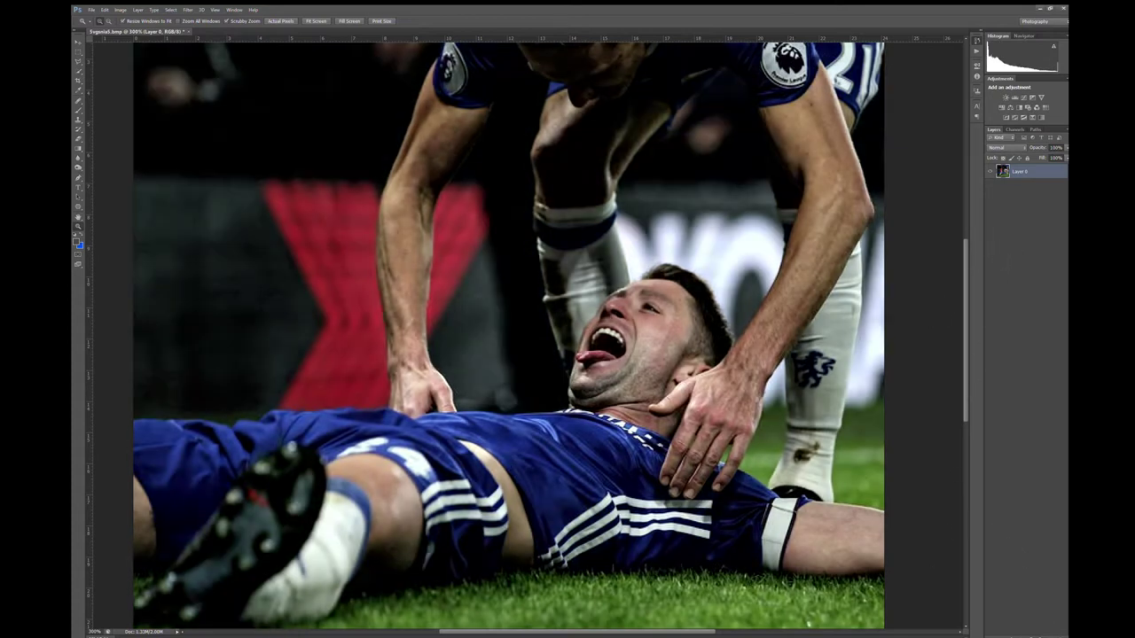
- Add two Black & White adjustment layers, the first blended as Soft Light
click(1023, 107)
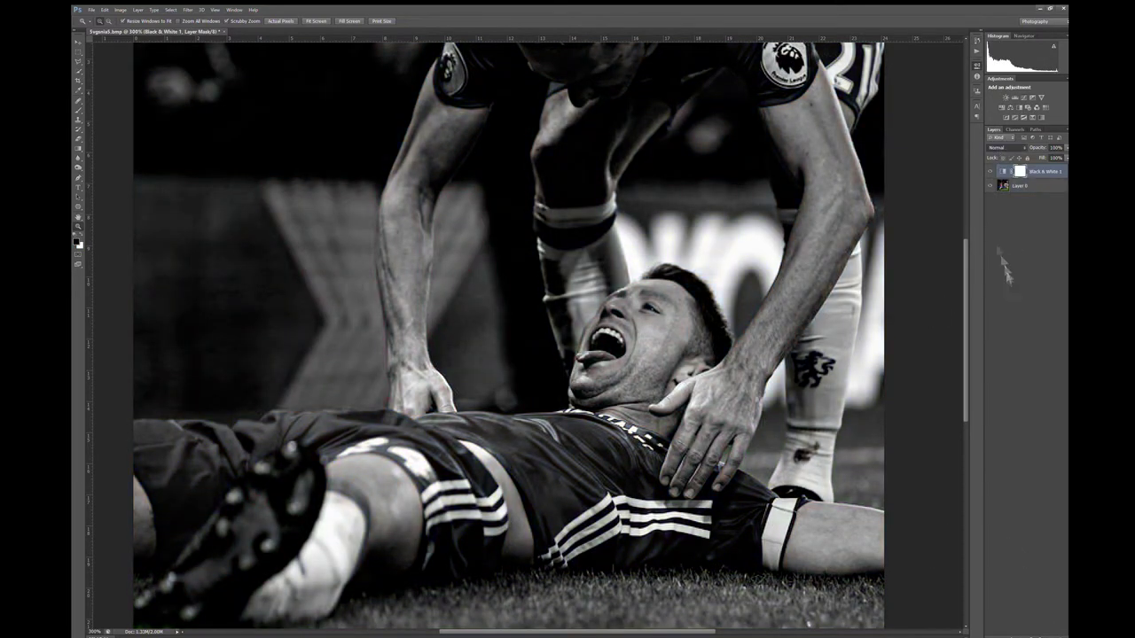
scroll(1006, 145, down, 13)
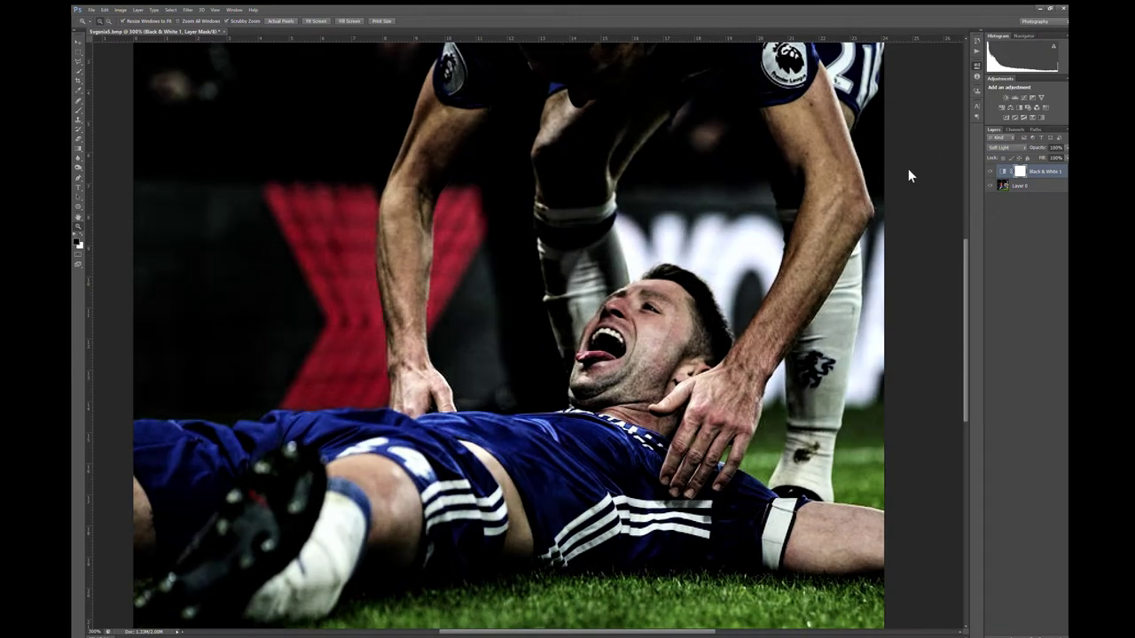
click(1023, 108)
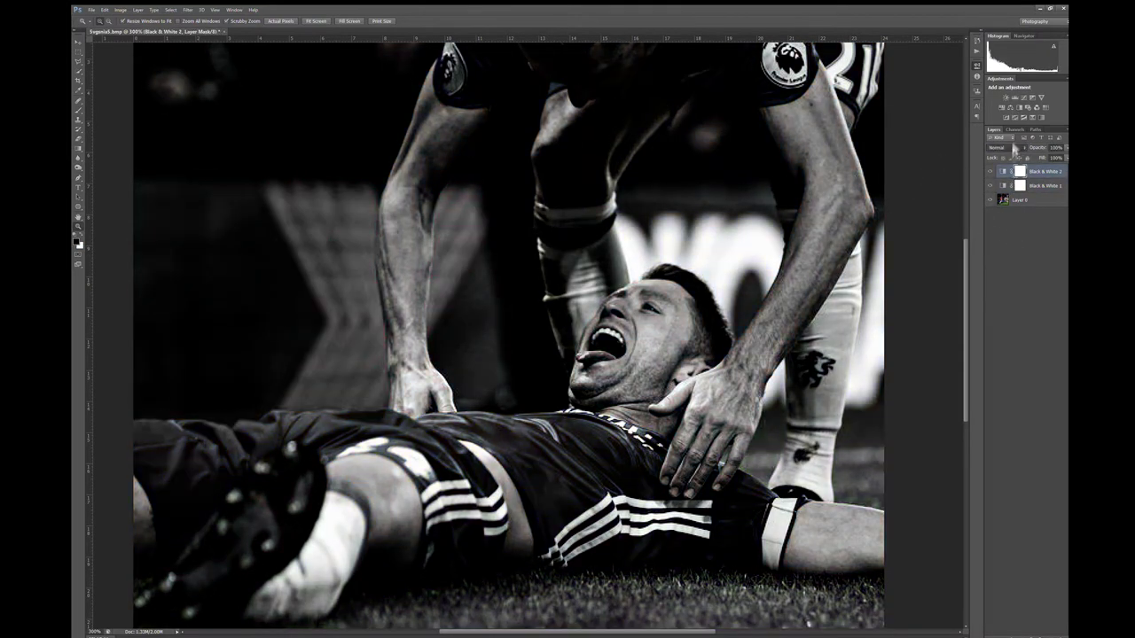
scroll(1013, 148, down, 9)
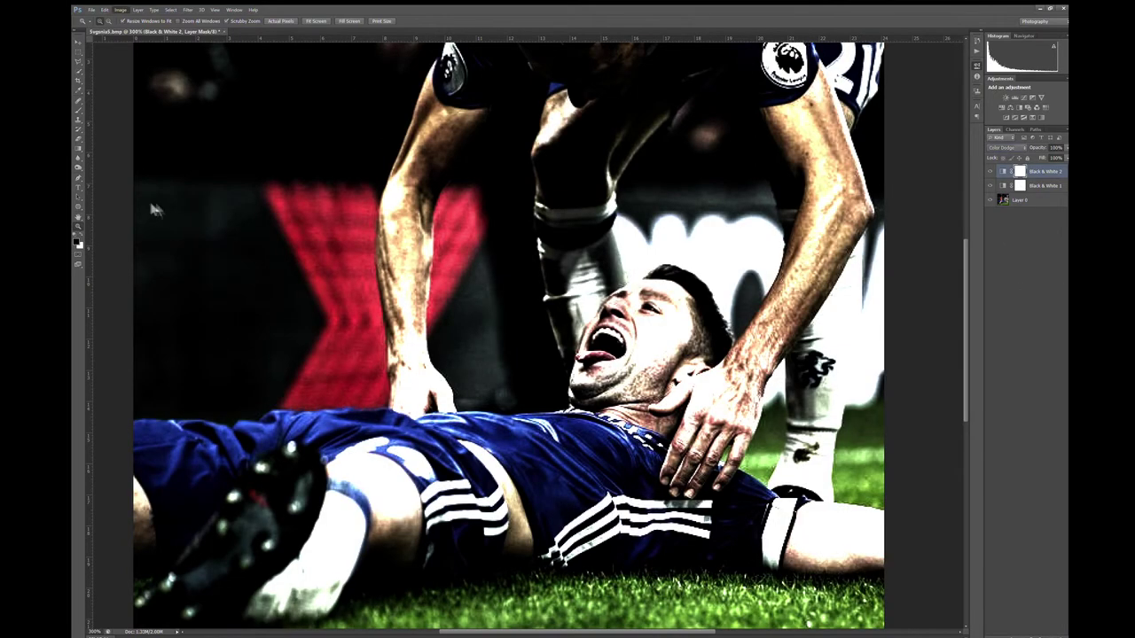
- Set Black & White 2 back to Normal blending after trying Color Dodge
key(z)
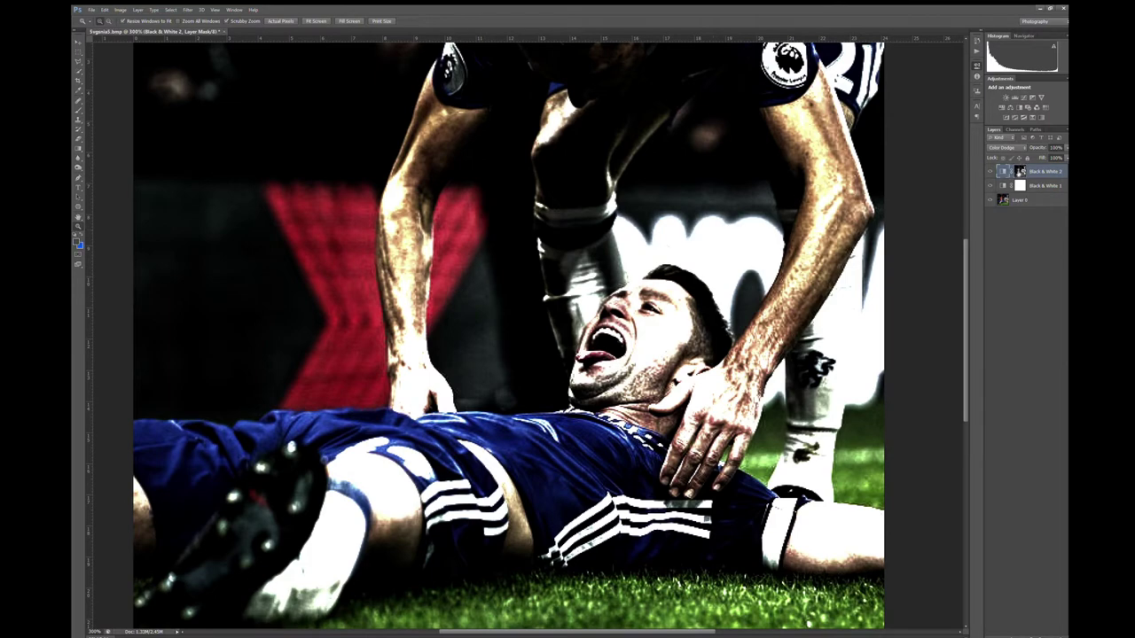
key(d)
key(ctrl+i)
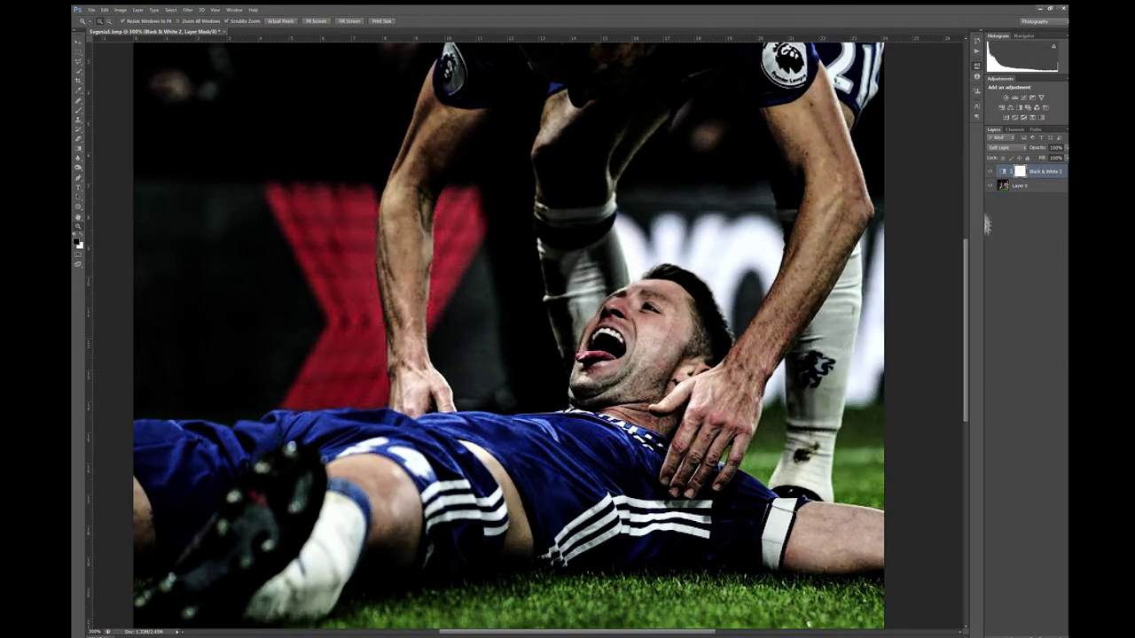
key(shift+alt+n)
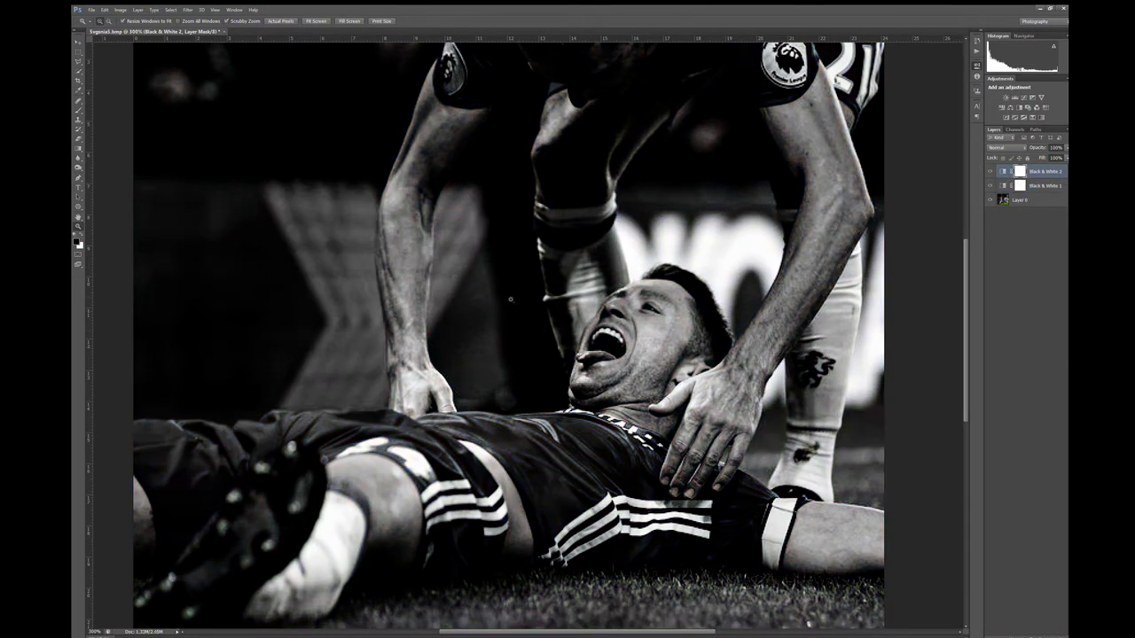
key(b)
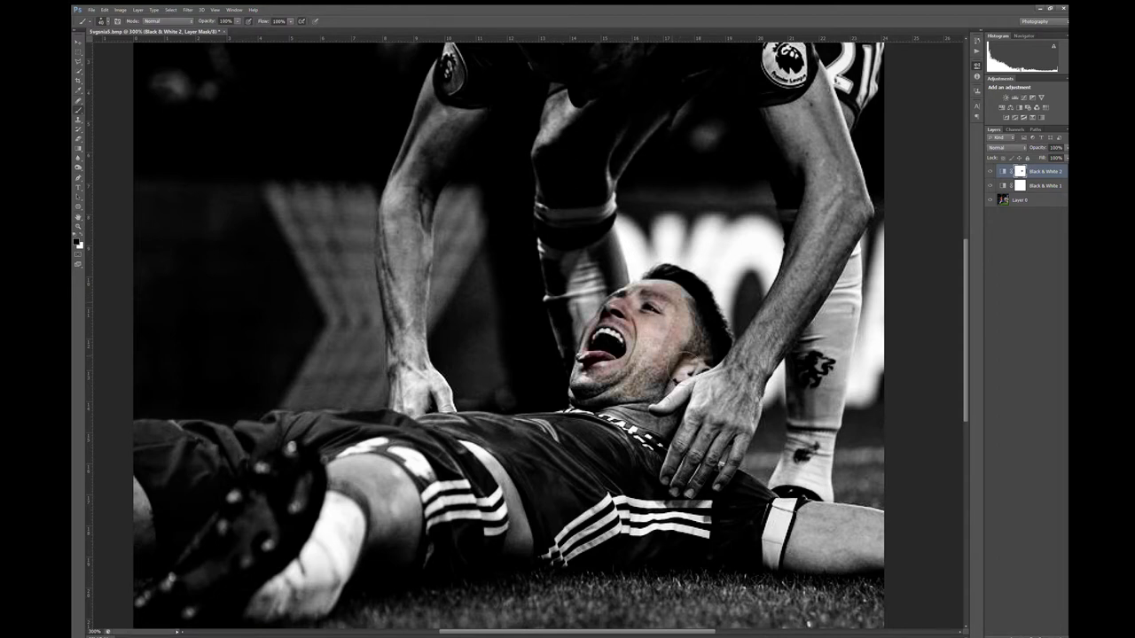
- Paint black on the Black & White 2 mask to restore blue on both players' jerseys and shorts
key(x)
key(x)
drag(551, 476, 610, 458)
drag(743, 468, 767, 484)
drag(146, 438, 302, 430)
scroll(960, 345, up, 3)
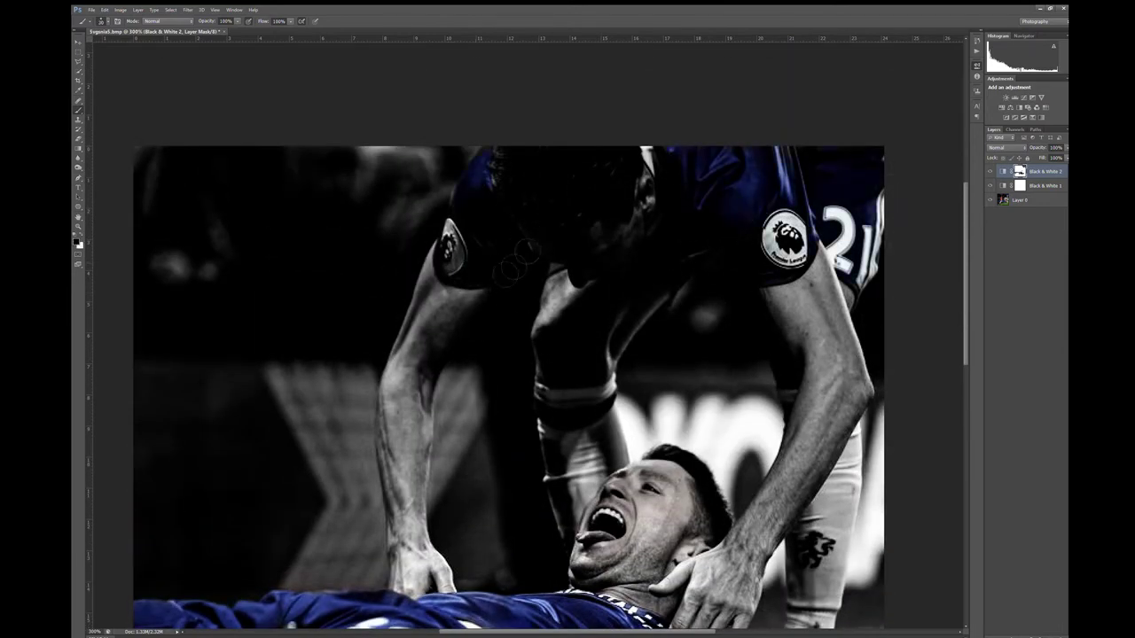
key(x)
- Fit the photo on screen and add a Soft Light Layer 1 above Layer 0, with white as the colour
click(78, 226)
click(315, 21)
click(1028, 199)
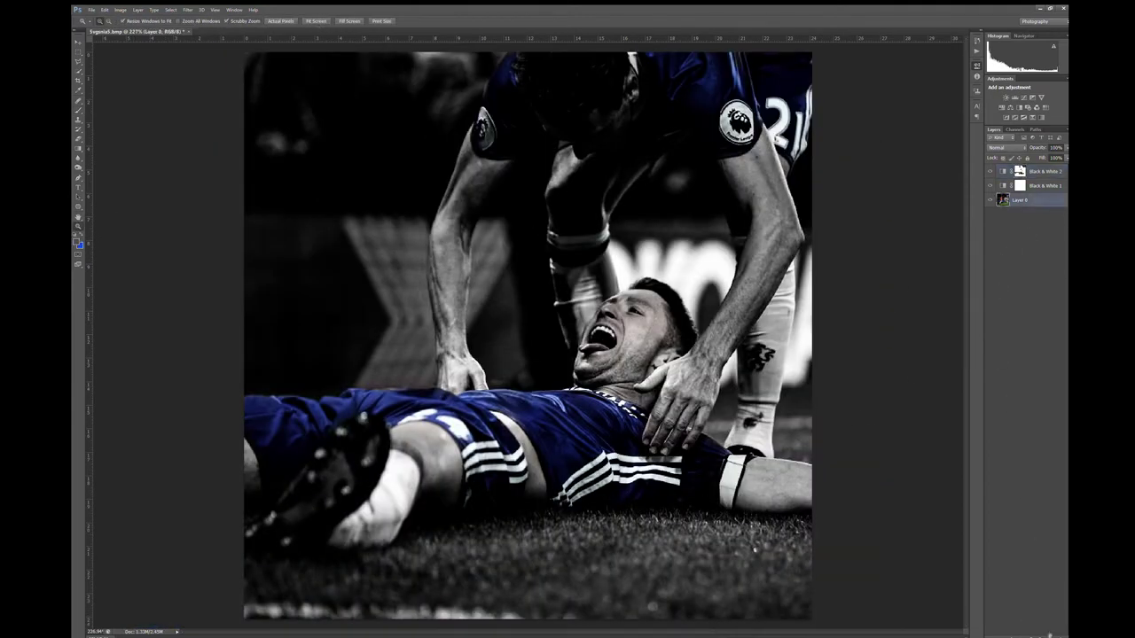
click(1048, 636)
key(alt+shift+f)
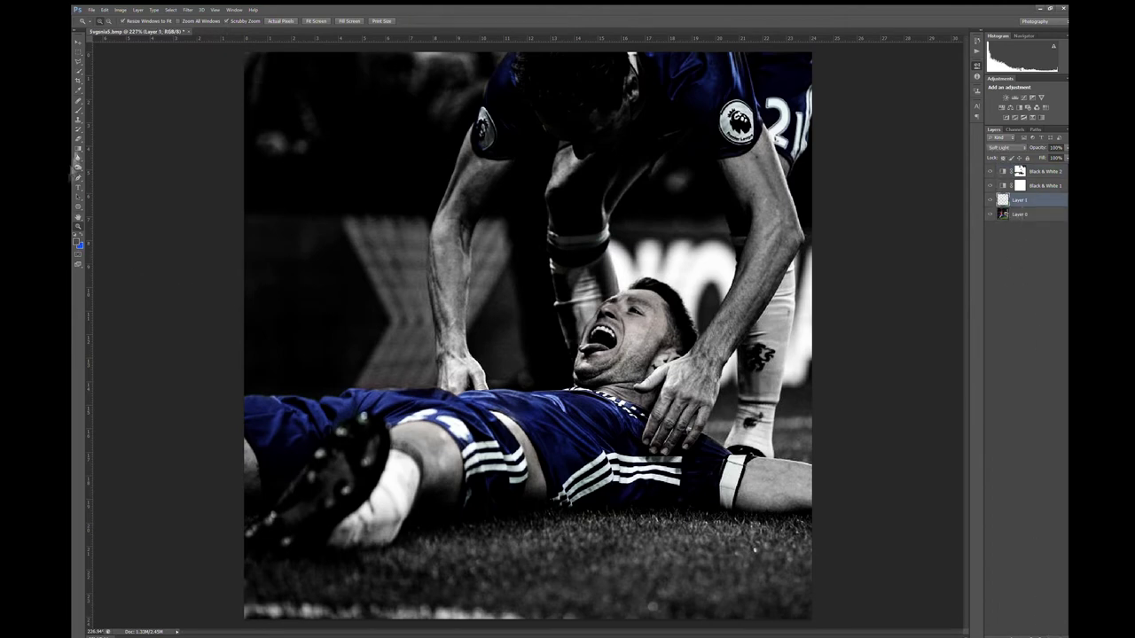
key(b)
key(d)
key(x)
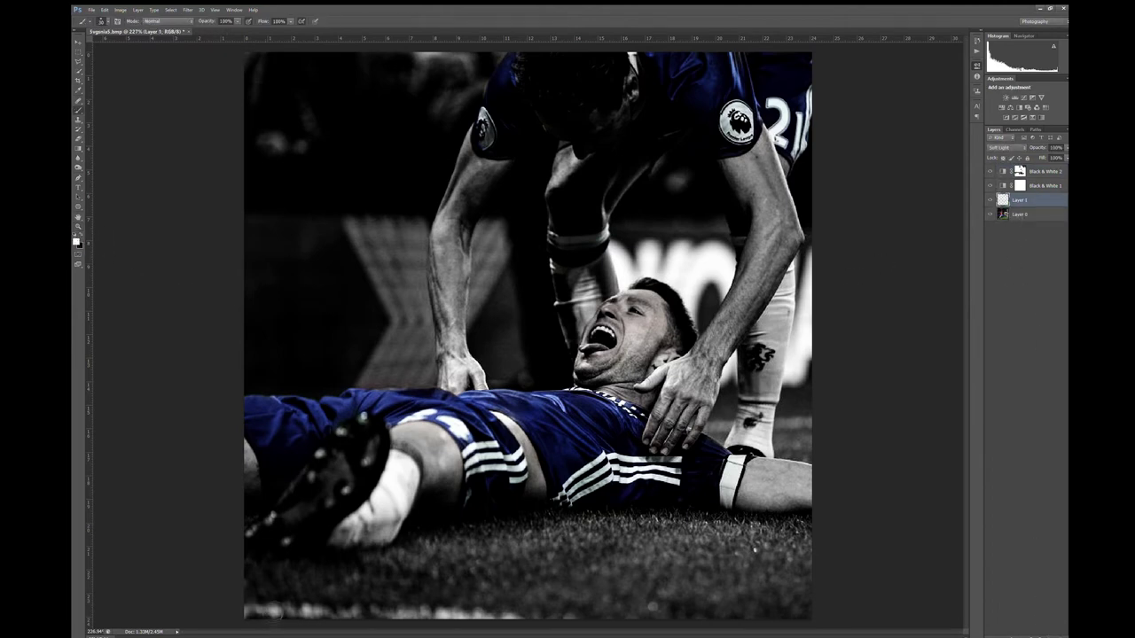
- Paint white over the players' faces, hands, arms and legs on Layer 1
mouse_move(349, 614)
mouse_down()
mouse_move(460, 612)
mouse_move(310, 612)
mouse_move(426, 610)
mouse_up()
mouse_move(647, 386)
mouse_down()
mouse_move(687, 359)
mouse_move(678, 390)
mouse_up()
drag(537, 363, 562, 363)
drag(470, 168, 466, 138)
mouse_move(554, 151)
mouse_down()
mouse_move(577, 177)
mouse_move(564, 150)
mouse_up()
drag(454, 253, 454, 288)
mouse_move(456, 395)
mouse_down()
mouse_move(461, 372)
mouse_move(479, 365)
mouse_up()
mouse_move(613, 220)
mouse_down()
mouse_move(585, 292)
mouse_move(589, 316)
mouse_up()
mouse_move(772, 319)
mouse_down()
mouse_move(773, 408)
mouse_move(789, 285)
mouse_up()
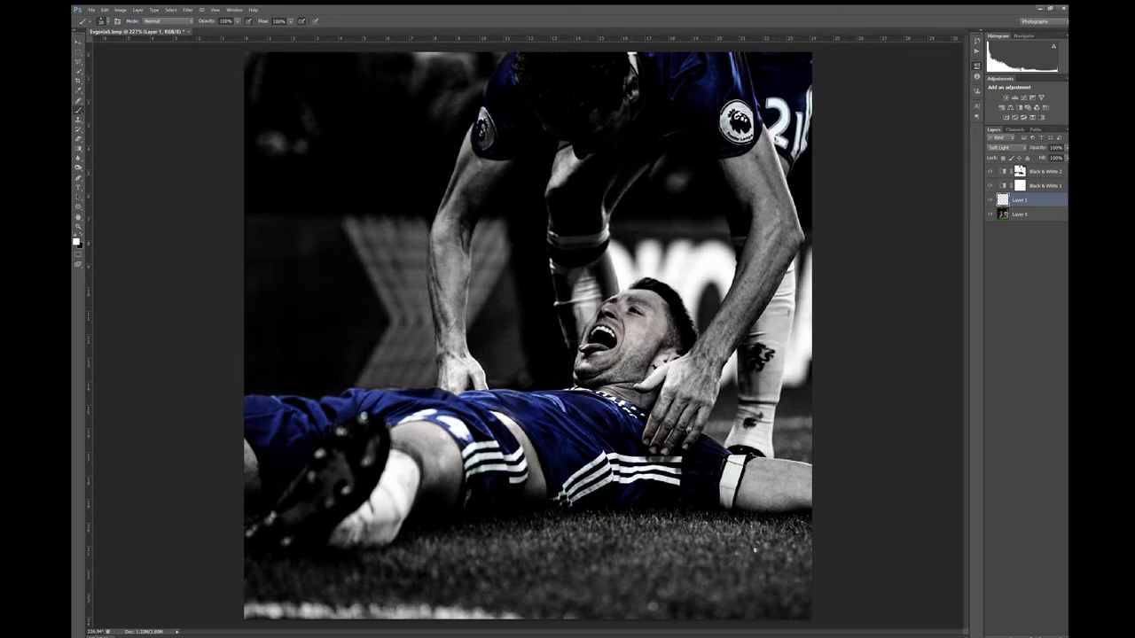
drag(758, 178, 759, 192)
- Lighten the standing player's shoulder, head and remaining arms and legs, then add Layer 2
drag(768, 133, 770, 155)
drag(759, 301, 763, 253)
mouse_move(740, 59)
mouse_down()
mouse_move(739, 93)
mouse_move(763, 105)
mouse_move(738, 92)
mouse_up()
drag(656, 56, 635, 83)
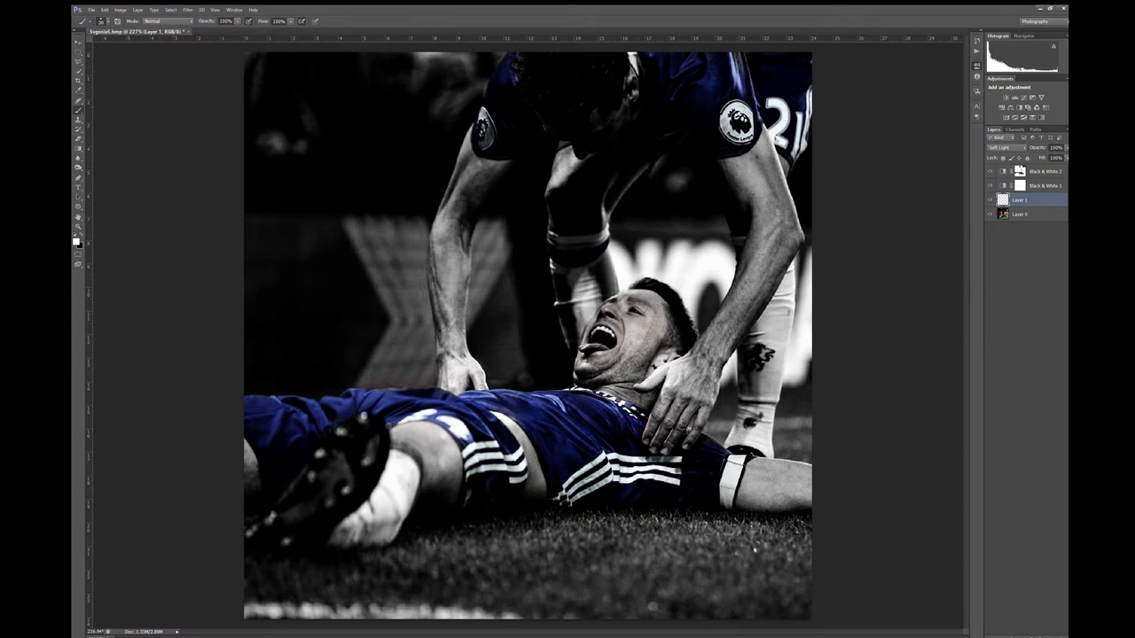
drag(442, 236, 477, 172)
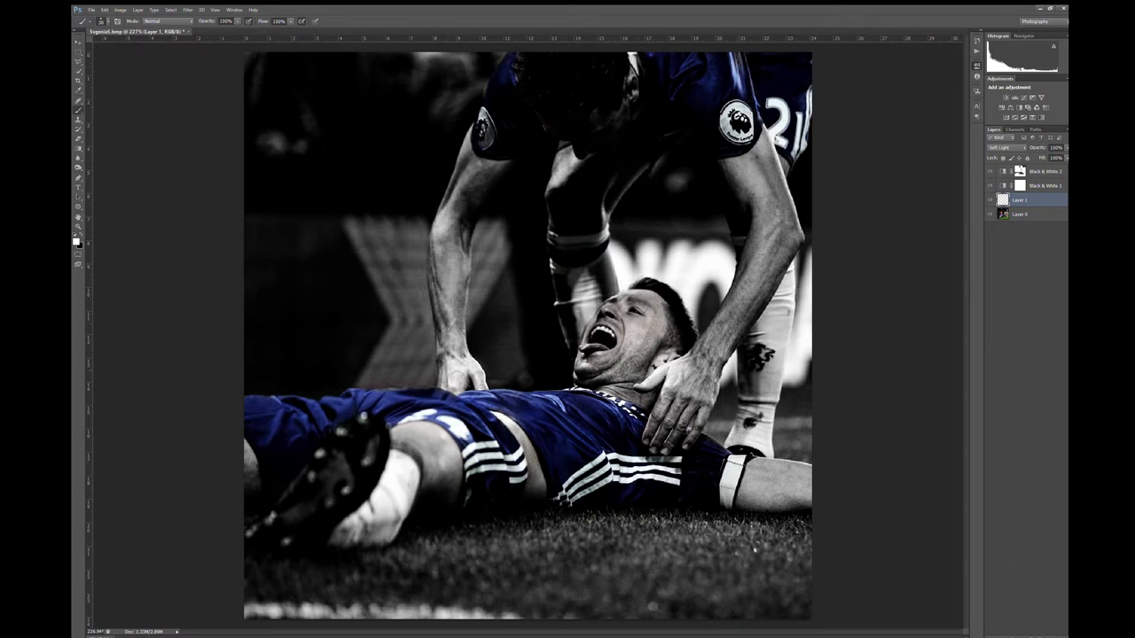
drag(451, 390, 482, 367)
drag(442, 239, 443, 212)
drag(564, 155, 564, 188)
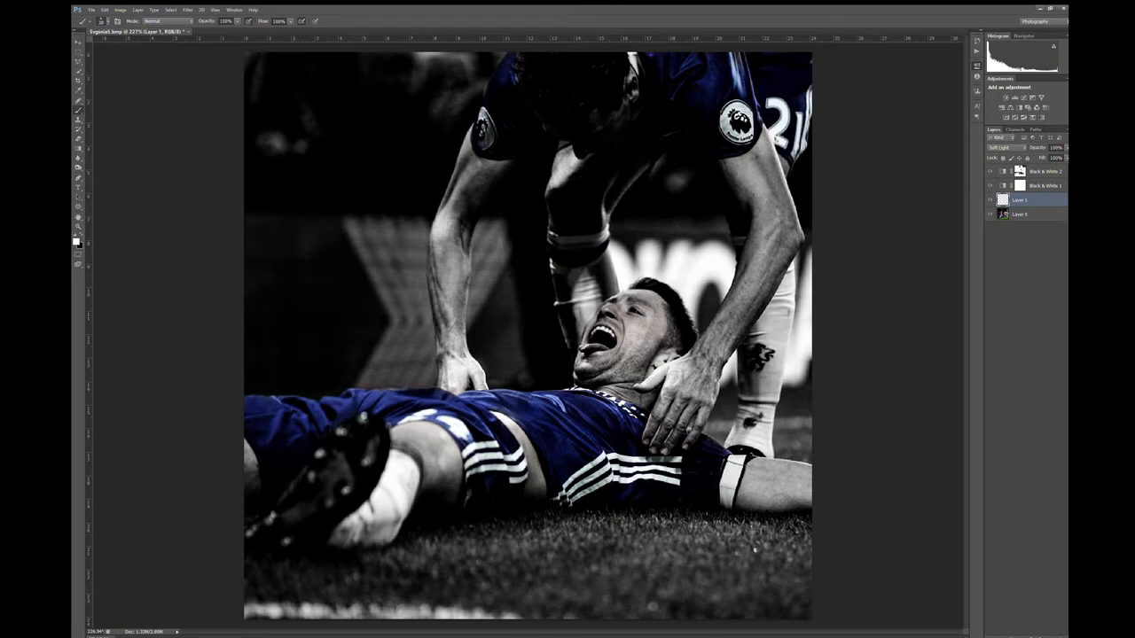
mouse_move(688, 394)
mouse_down()
mouse_move(688, 354)
mouse_move(692, 382)
mouse_up()
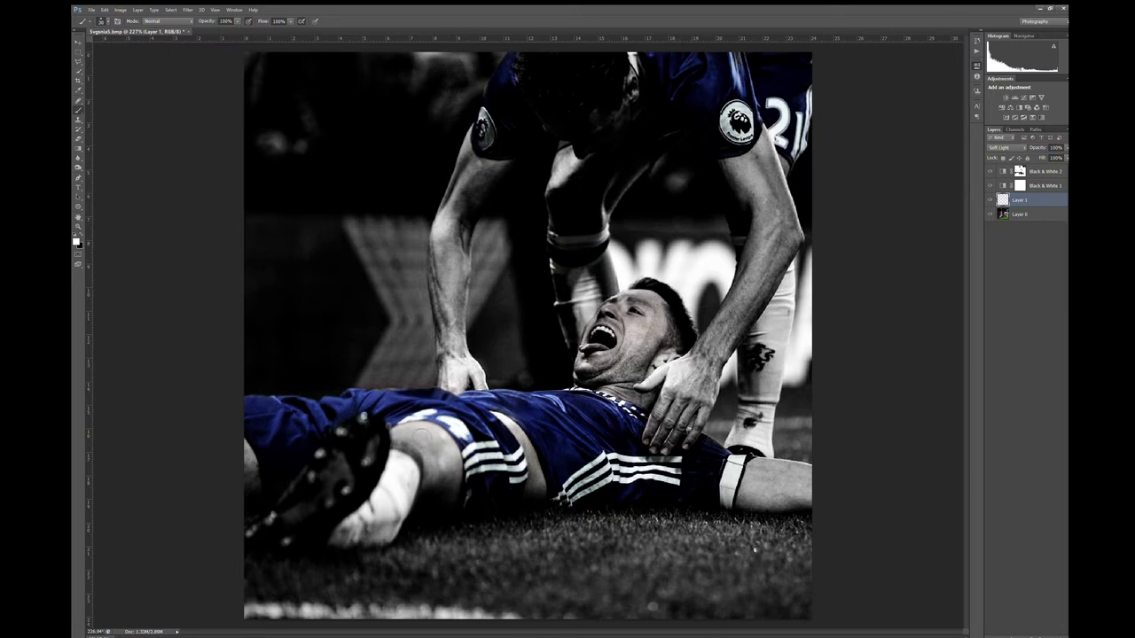
drag(422, 436, 443, 461)
ctrl+click(1055, 632)
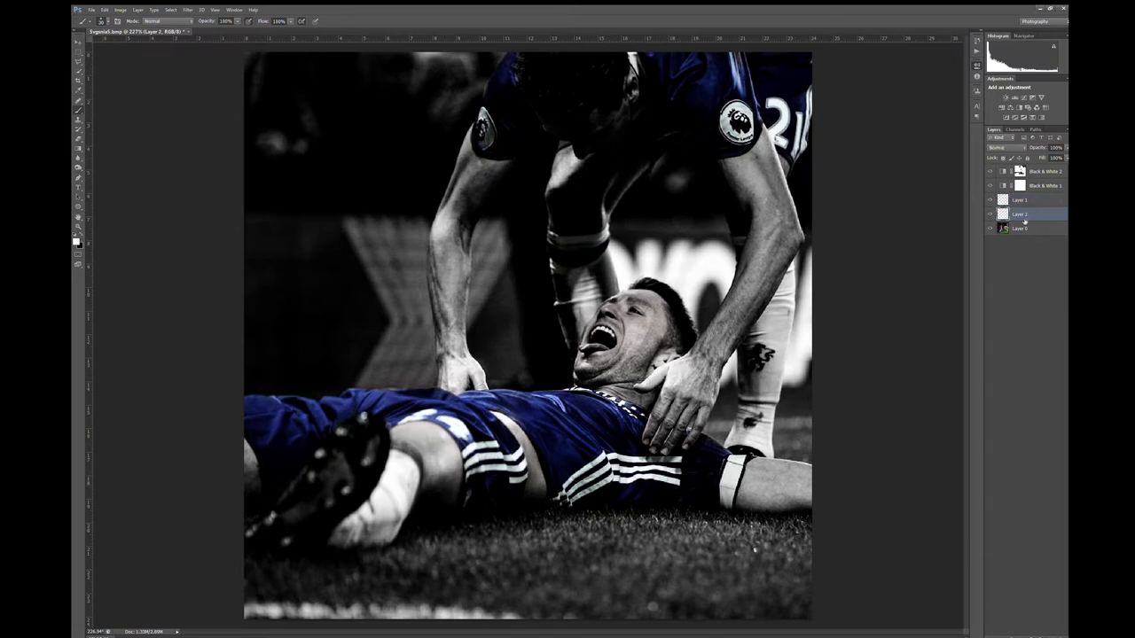
- Sample a colour and darken the bottom grass, the right sock and the neck
key(i)
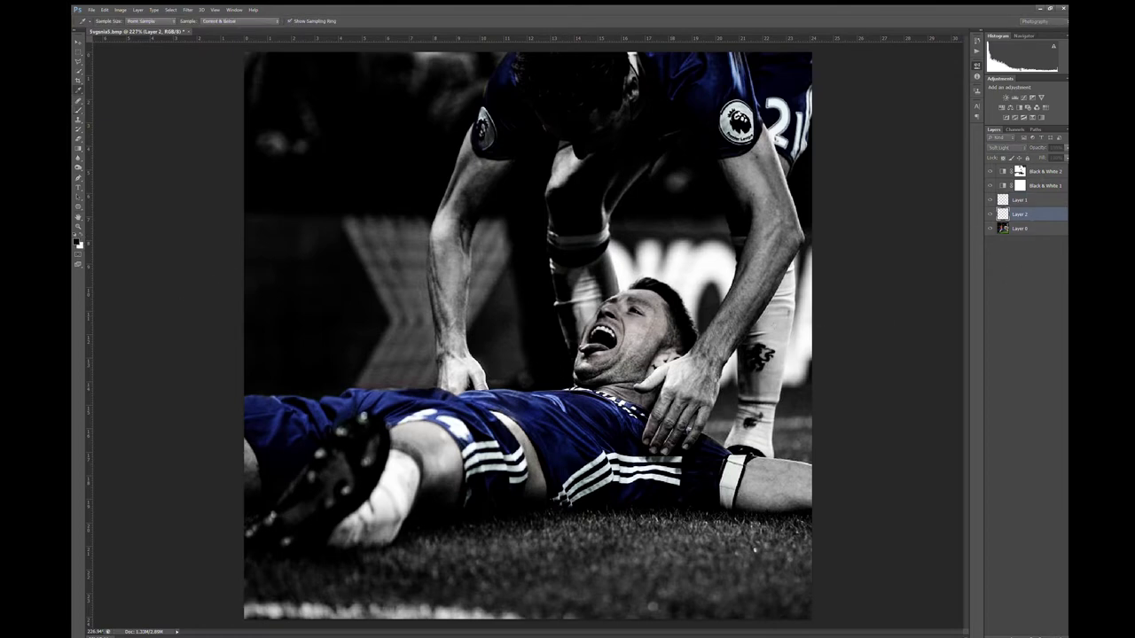
key(b)
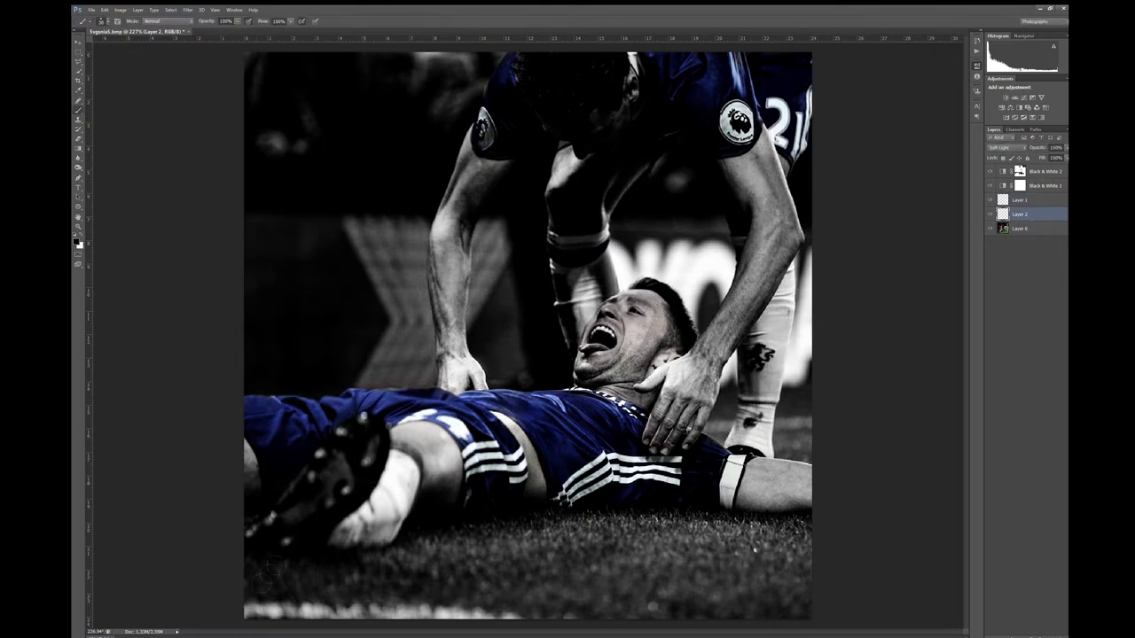
drag(264, 577, 768, 524)
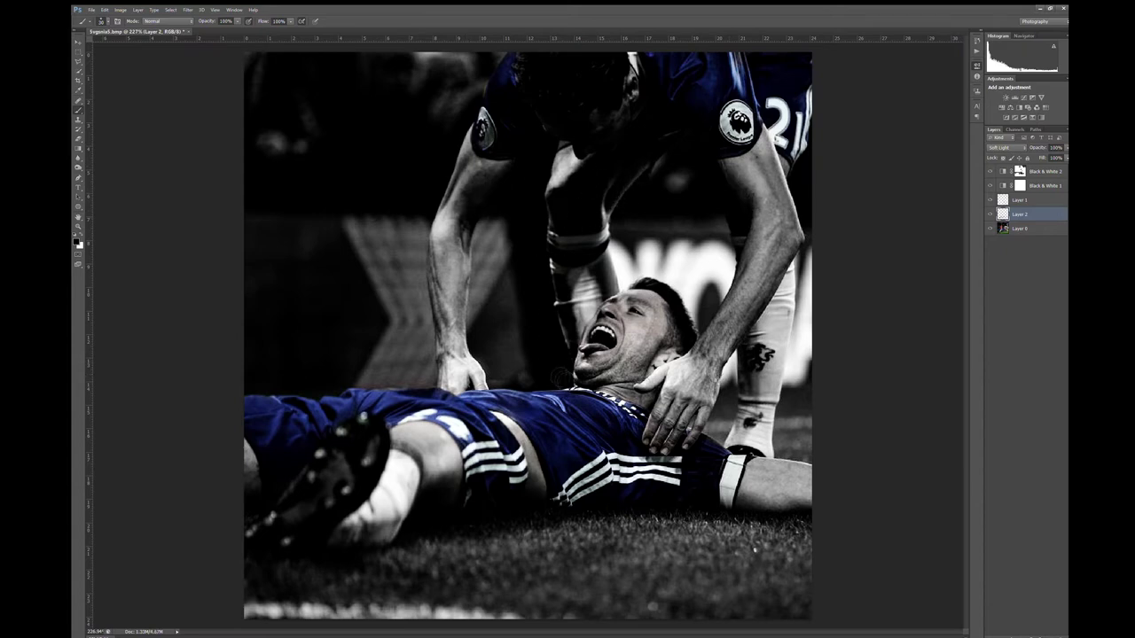
drag(763, 293, 735, 457)
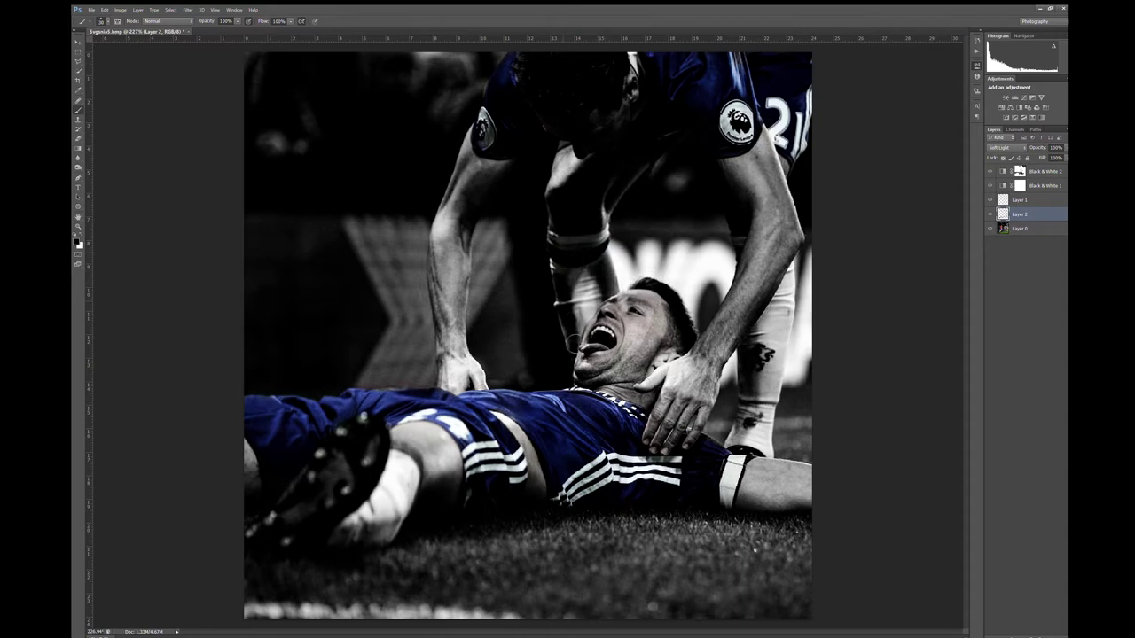
drag(630, 371, 617, 378)
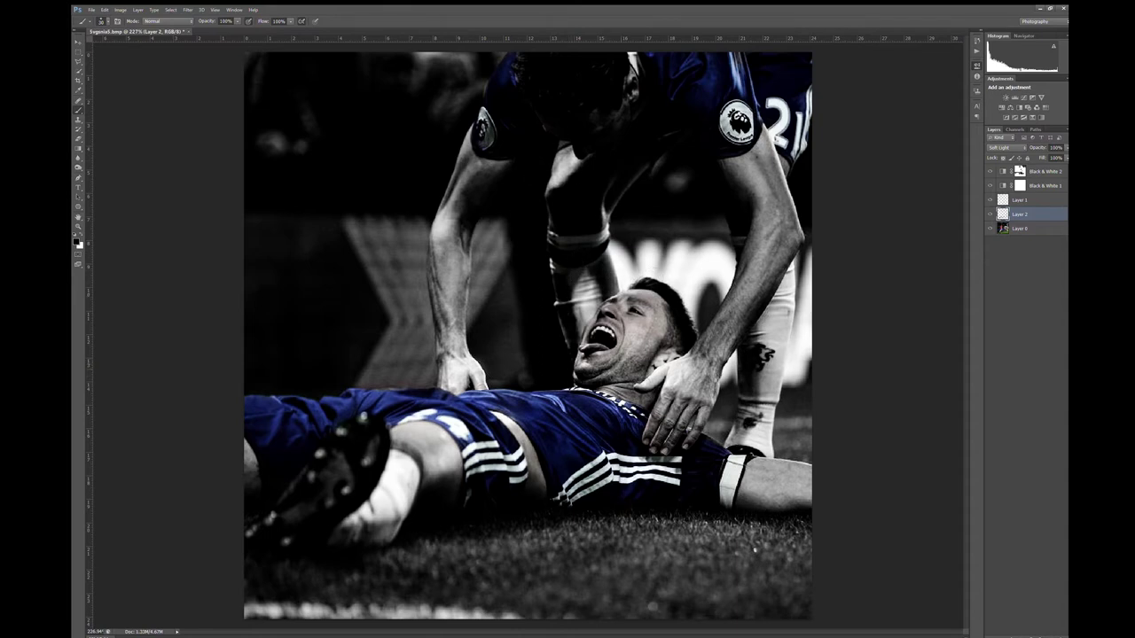
drag(654, 342, 674, 335)
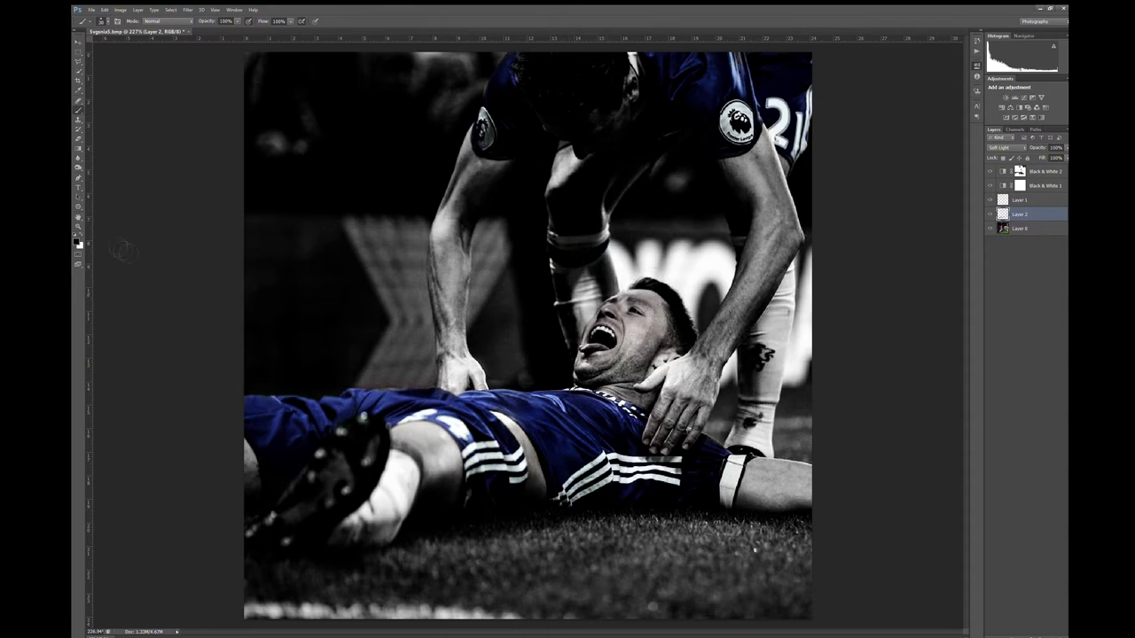
- Zoom into the face and paint white highlights on the jaw, bottle and forearm, then fit on screen
key(x)
key(z)
click(618, 335)
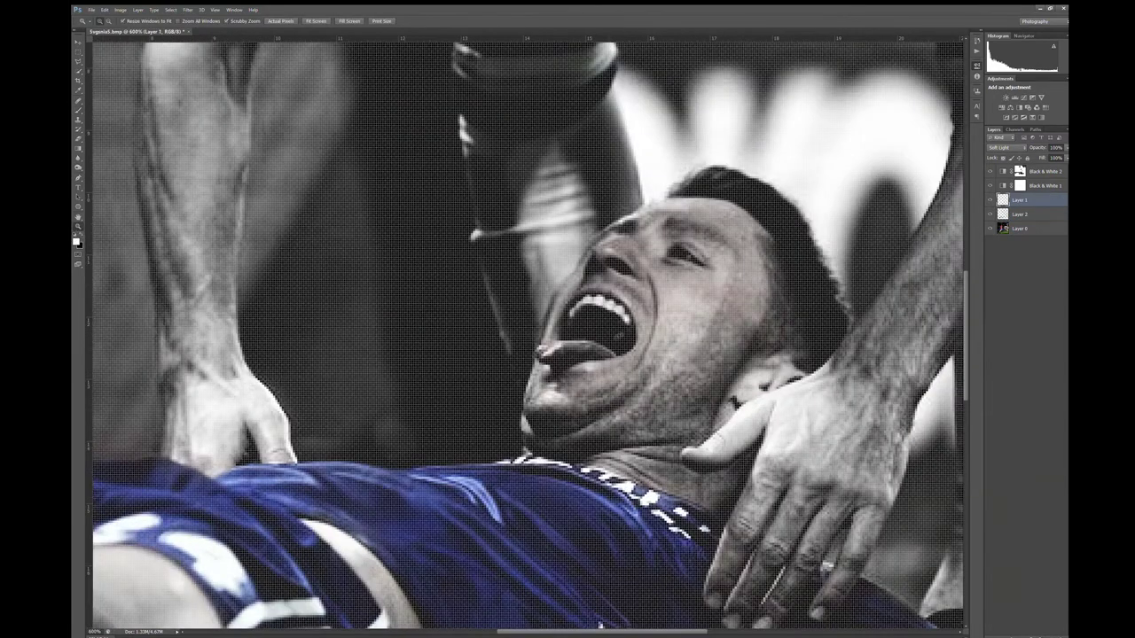
key(b)
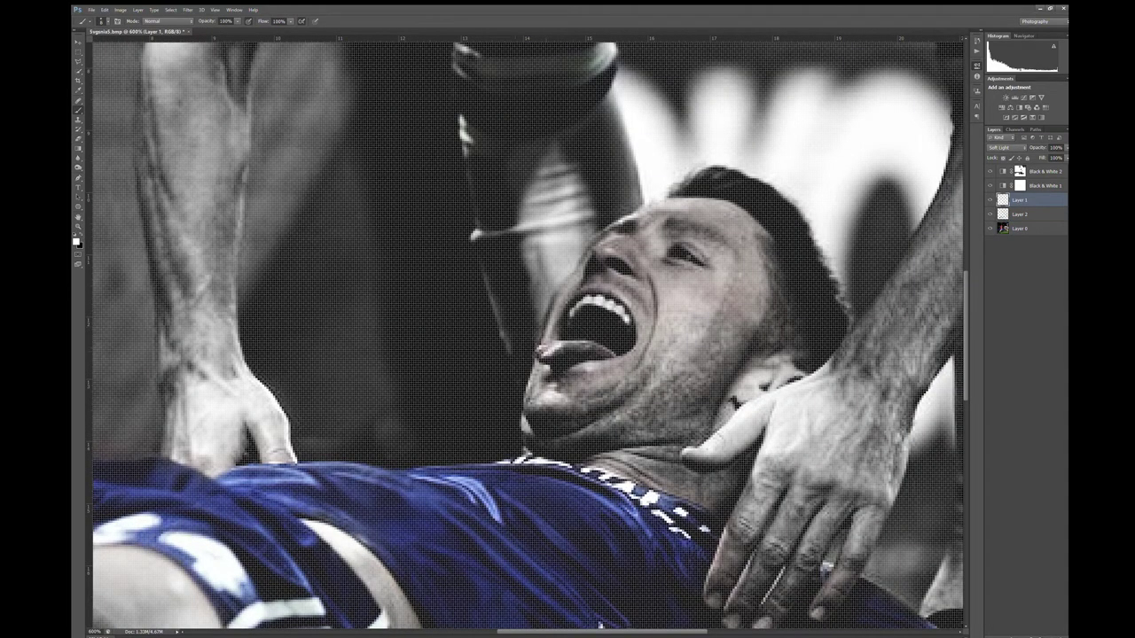
drag(526, 423, 536, 369)
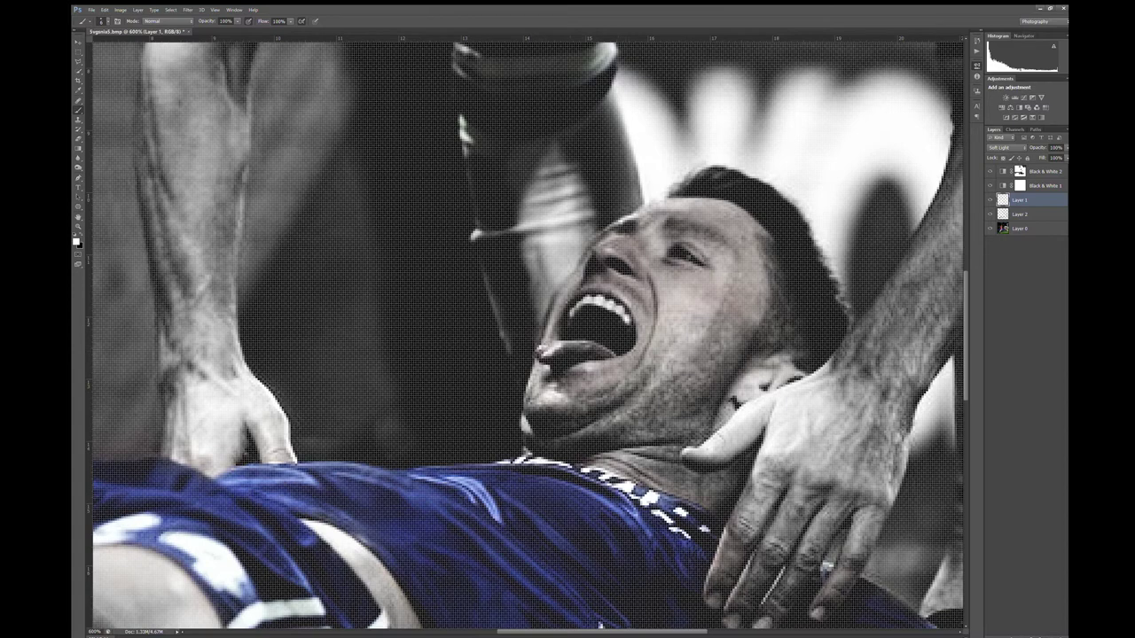
drag(463, 156, 465, 123)
drag(470, 237, 523, 224)
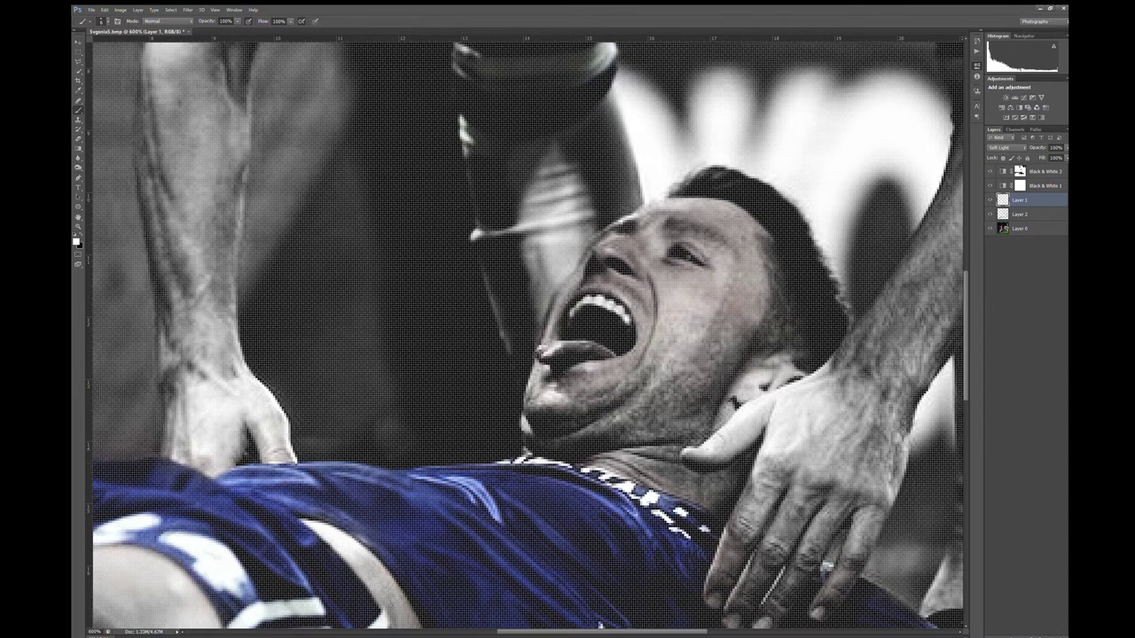
drag(904, 448, 888, 495)
click(77, 227)
click(316, 21)
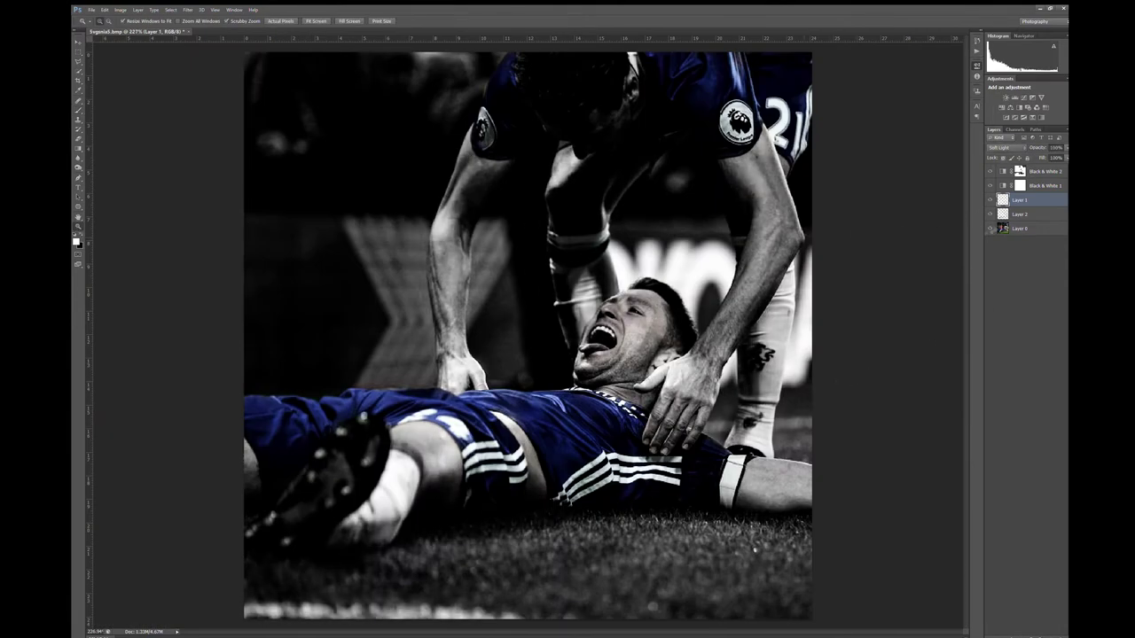
- Add Overlay Layer 3 and paint black over the shorts and the top of the jersey
click(1049, 634)
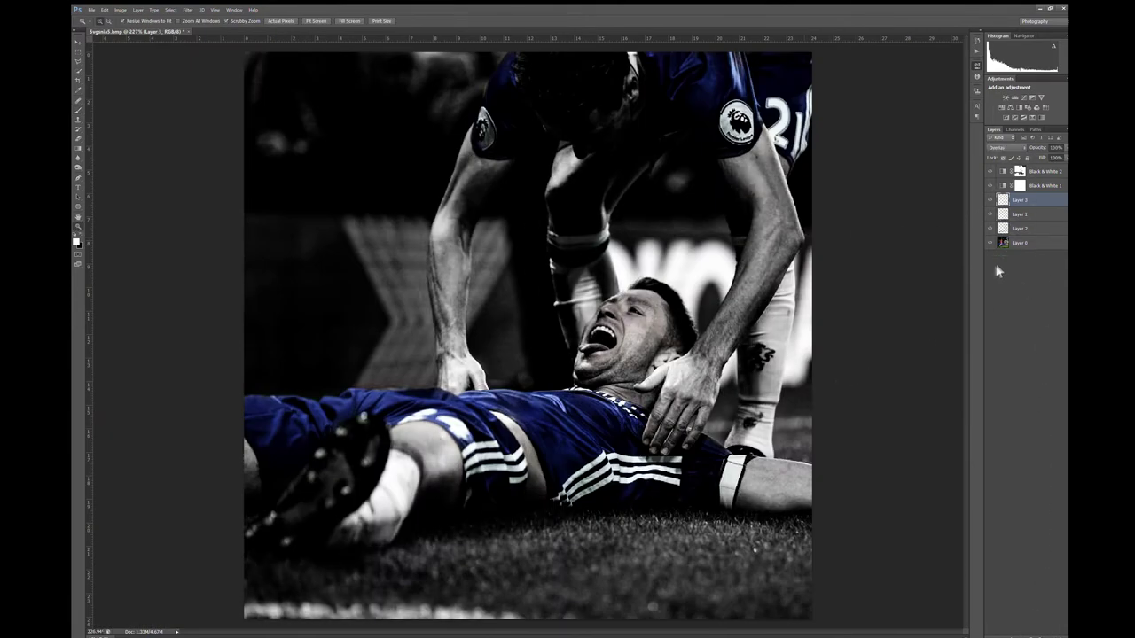
key(b)
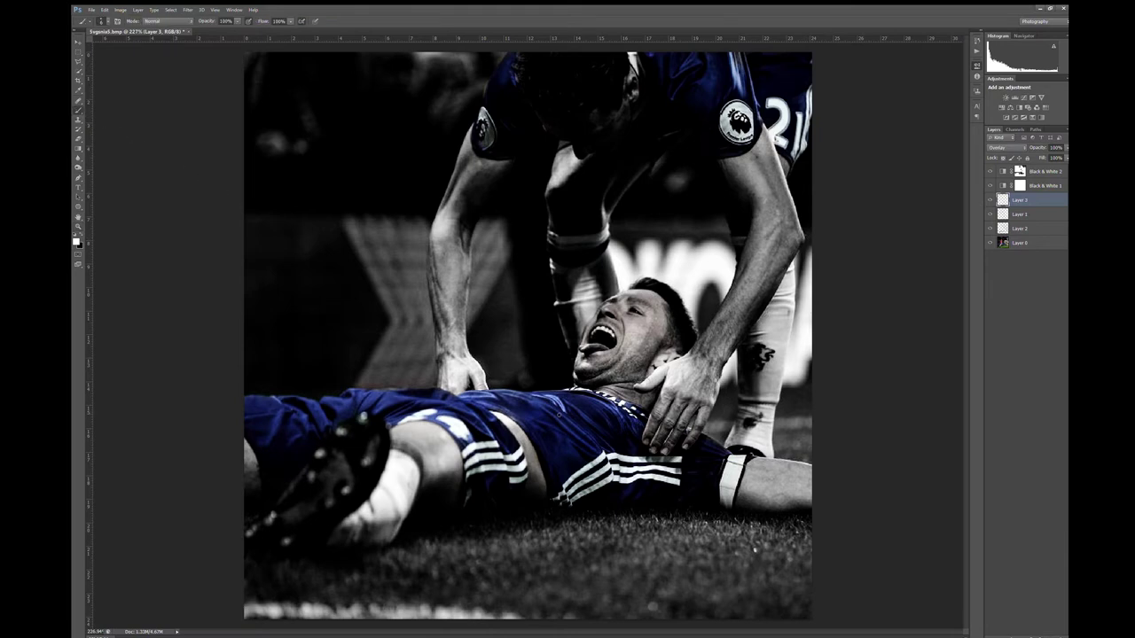
key(x)
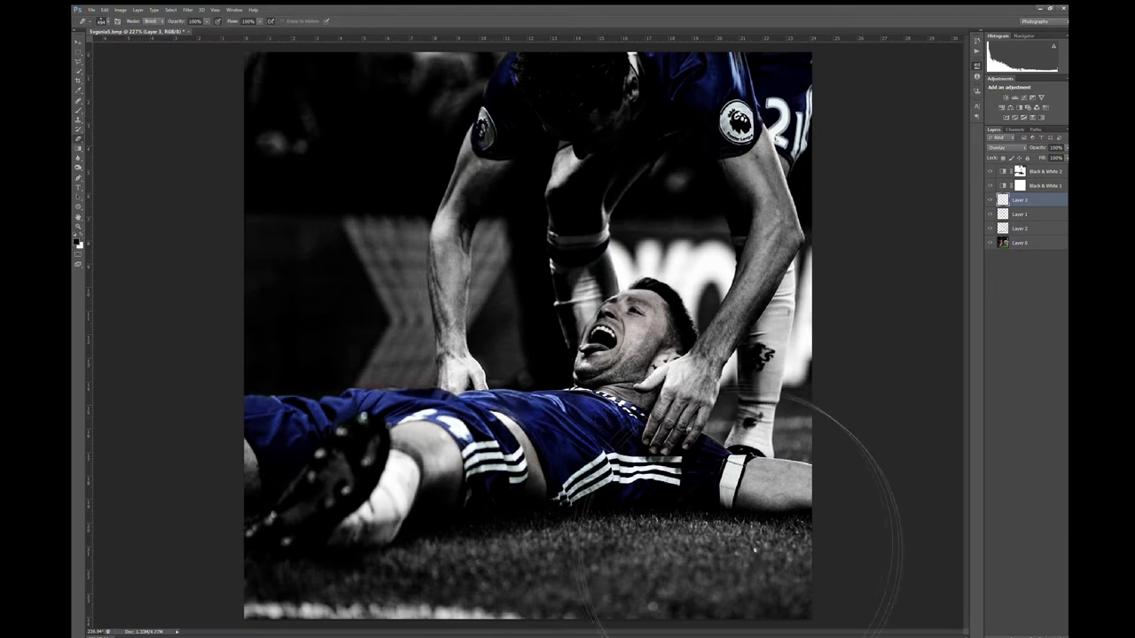
drag(306, 422, 426, 398)
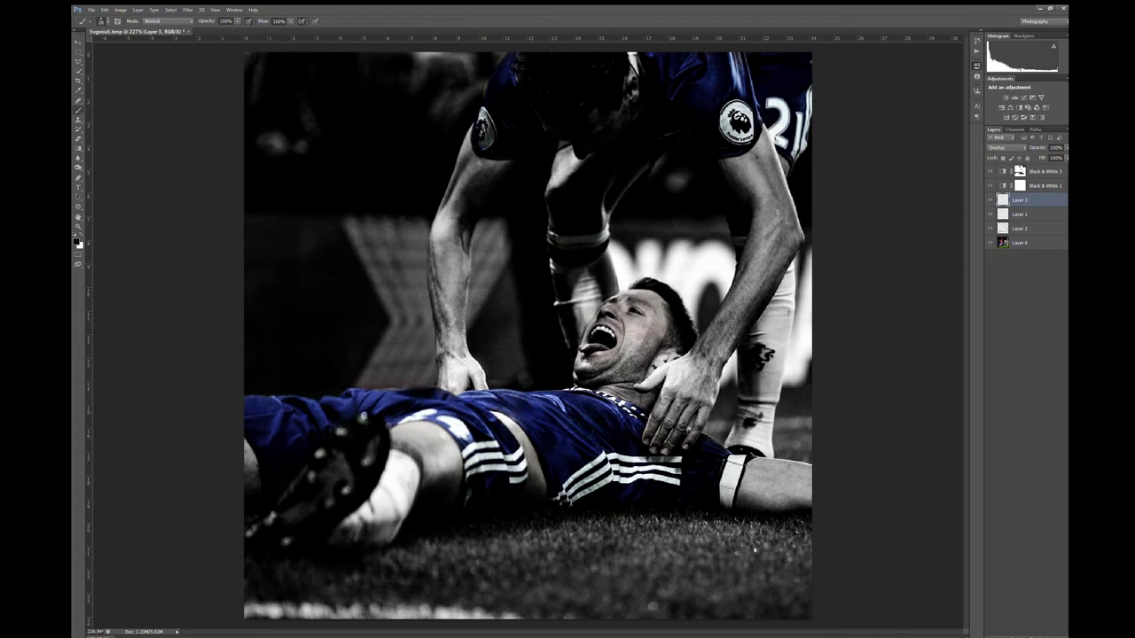
drag(700, 78, 703, 66)
key(x)
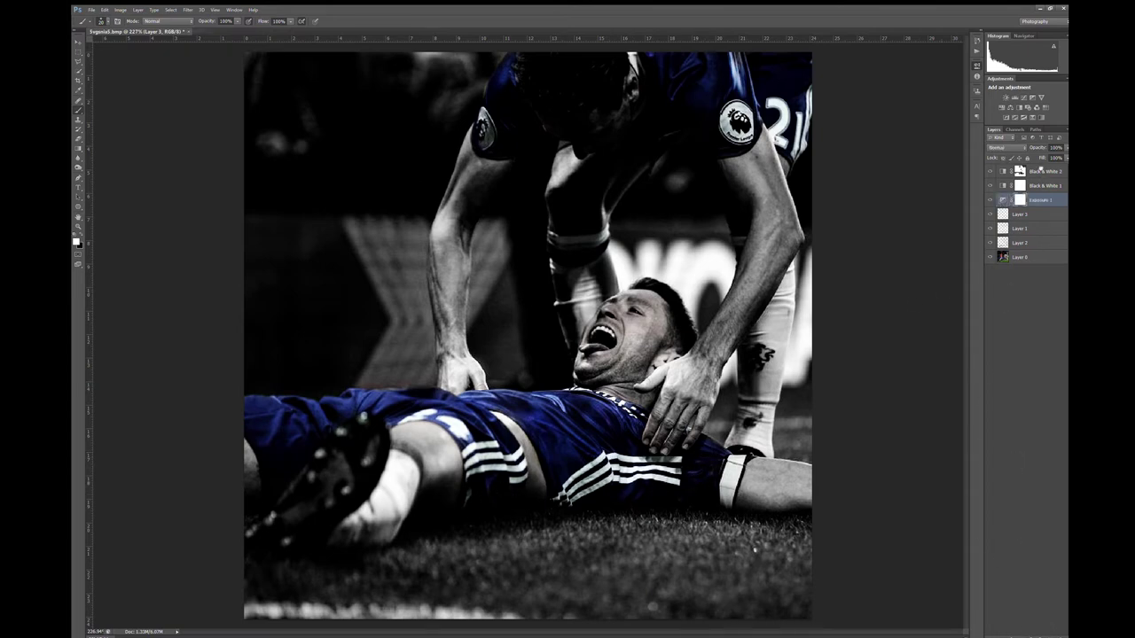
- Move Exposure 1 to the top and place the smoke image rotated top-left, blended as Screen
drag(1040, 168, 1037, 165)
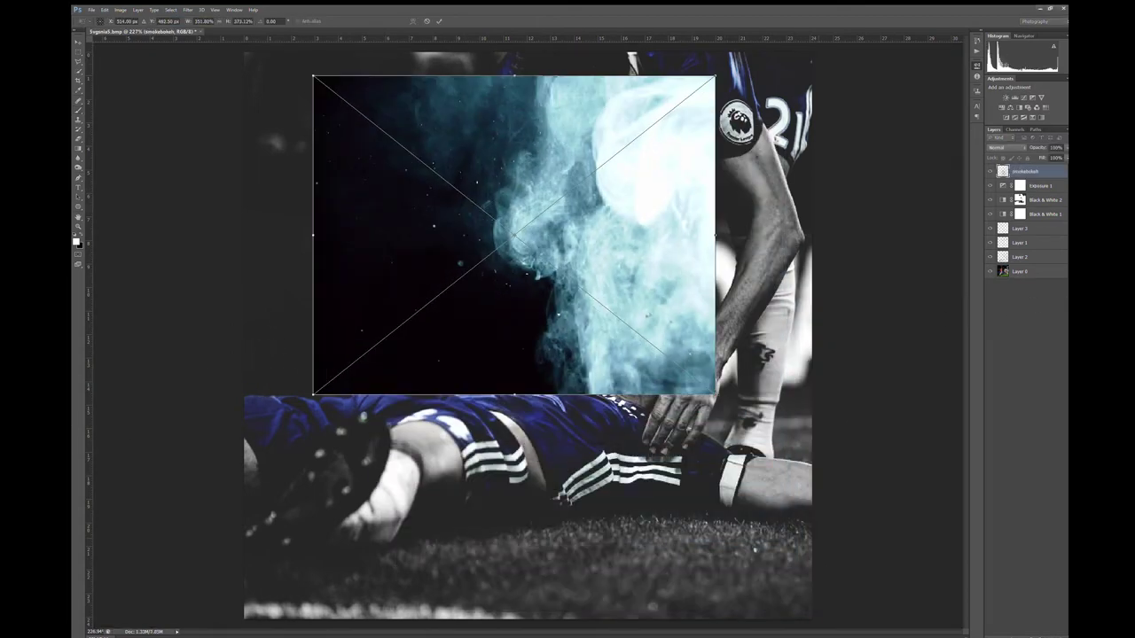
drag(727, 66, 265, 124)
drag(514, 235, 390, 213)
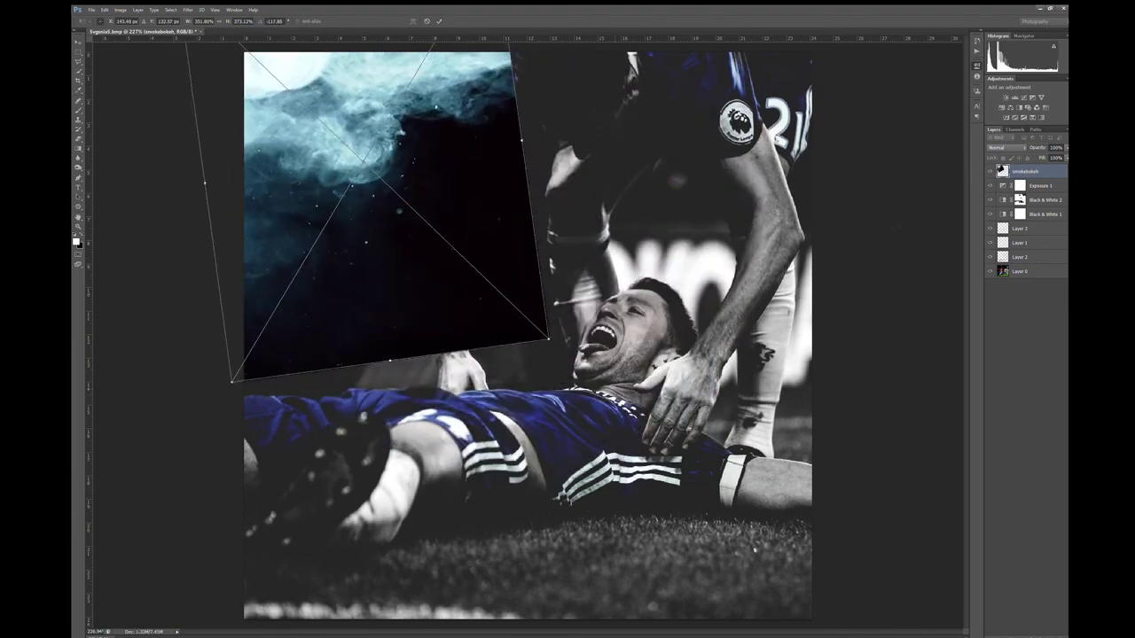
click(438, 21)
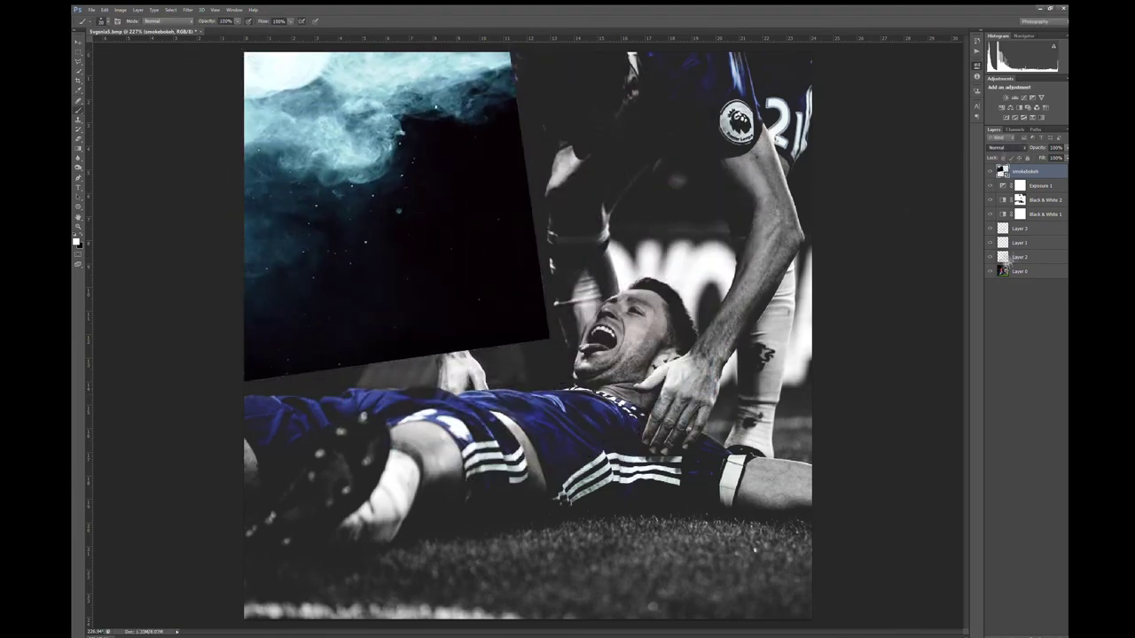
key(alt+shift+s)
key(ctrl+bracketleft)
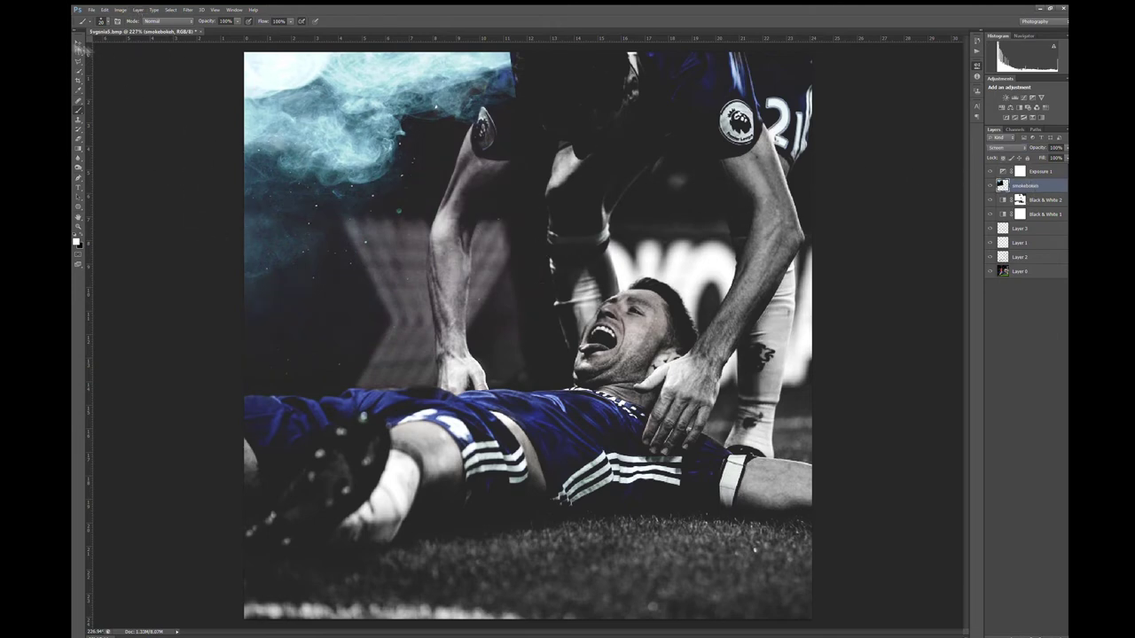
- Stretch the smoke, set its Fill to 74%, and resize it into the top-left corner
key(ctrl+t)
mouse_move(620, 385)
mouse_down()
mouse_move(703, 401)
mouse_move(443, 315)
mouse_up()
click(441, 21)
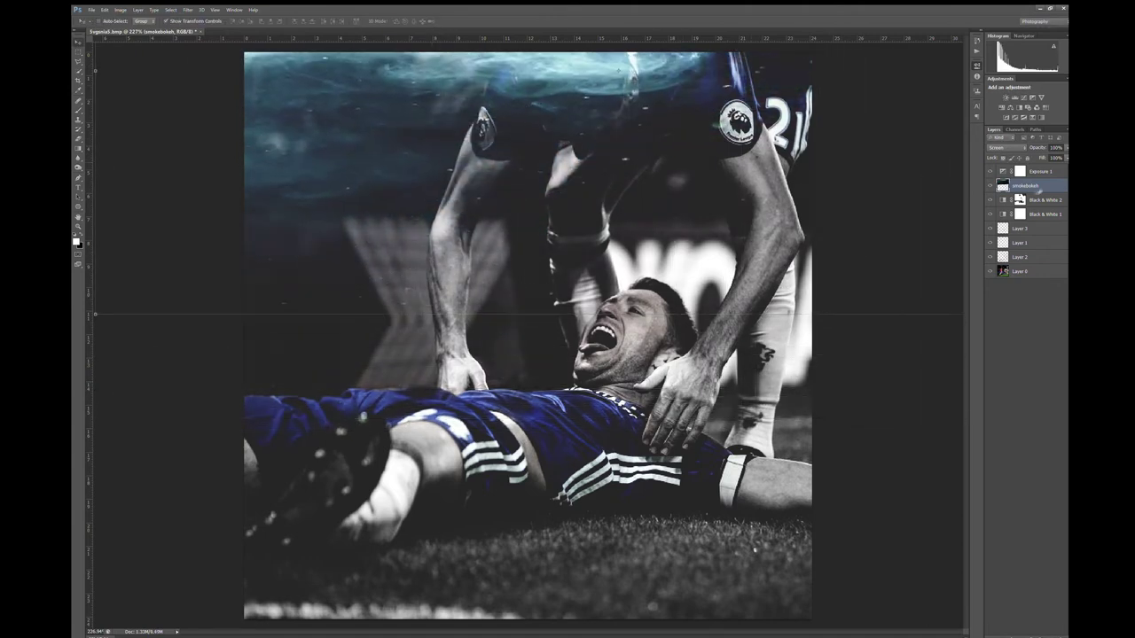
click(1057, 157)
text(74)
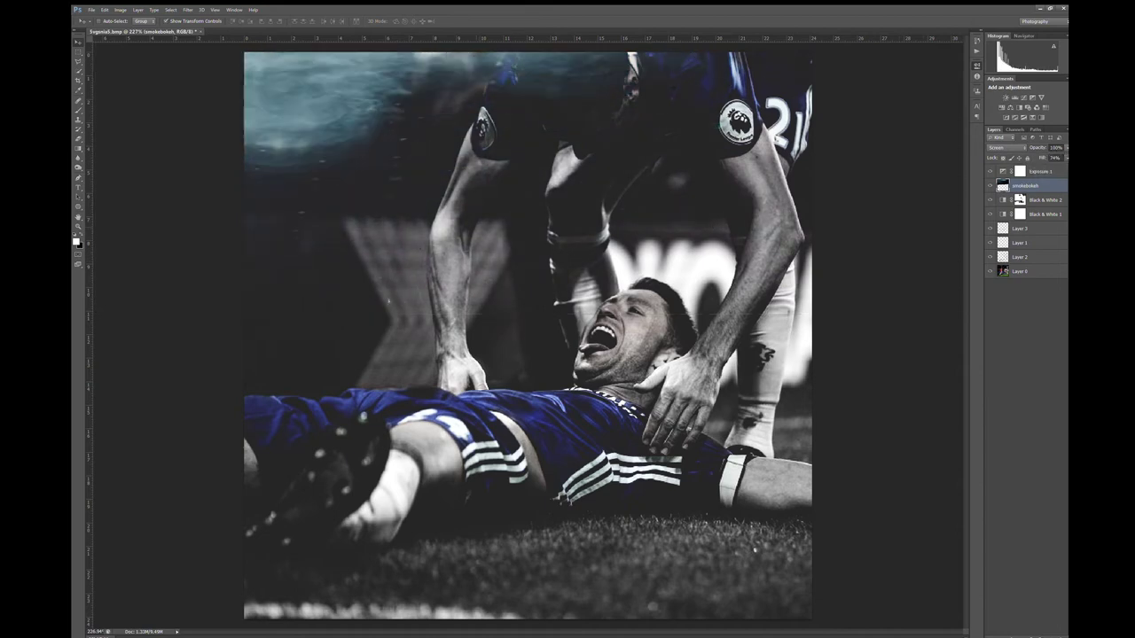
key(ctrl+t)
drag(620, 381, 384, 381)
drag(266, 222, 595, 148)
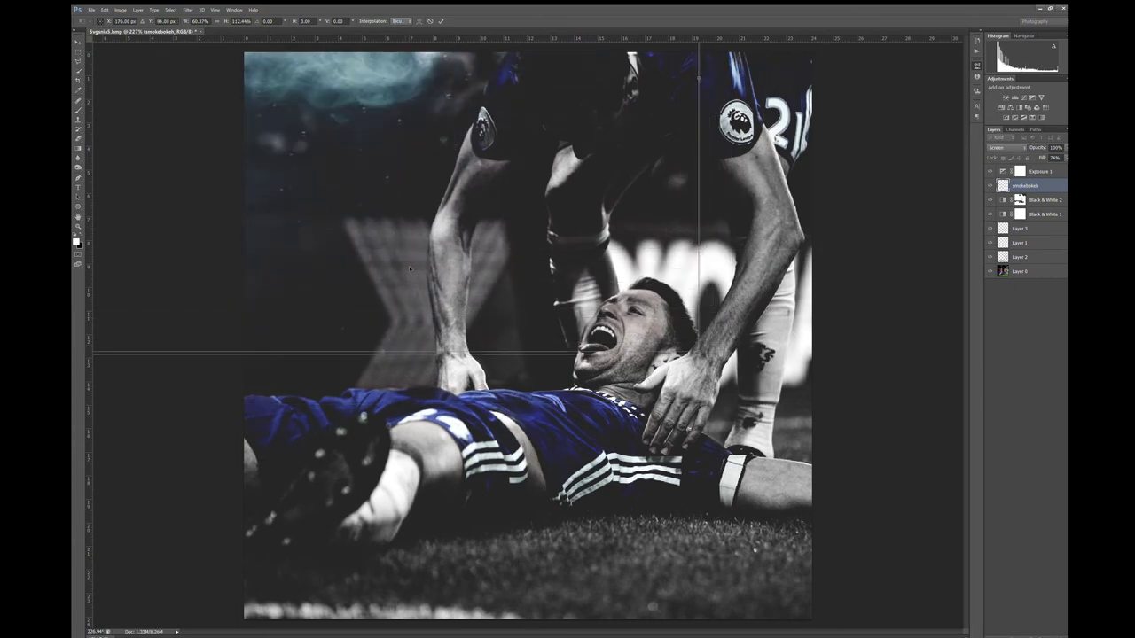
key(Return)
- Try a clipped Hue/Saturation adjustment on the smoke, then delete it
click(1026, 636)
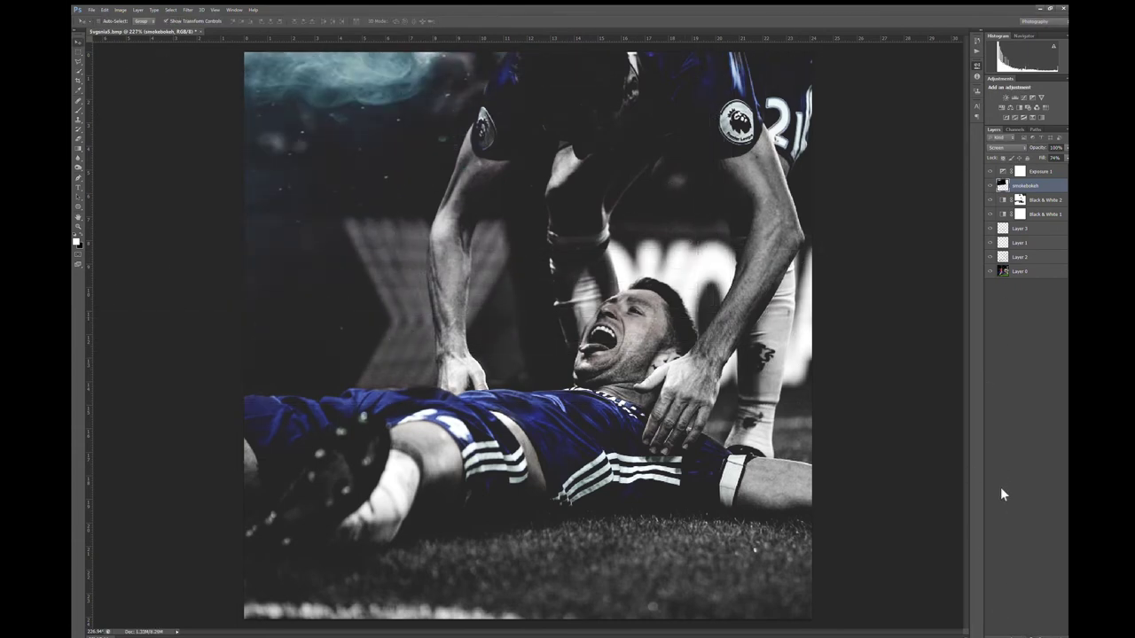
click(1000, 487)
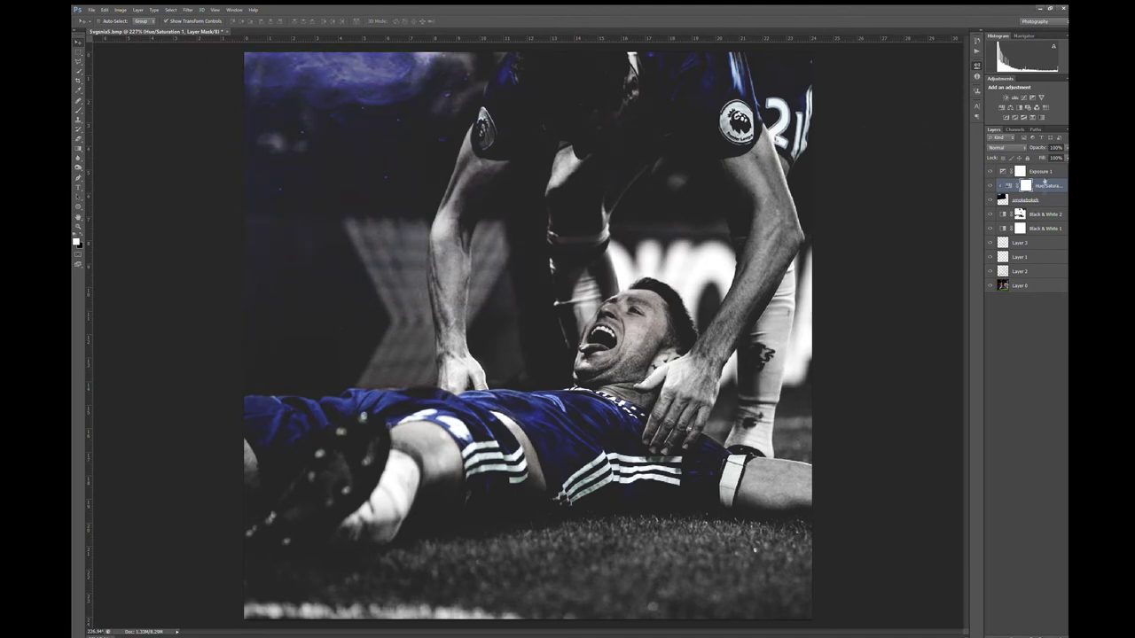
key(Delete)
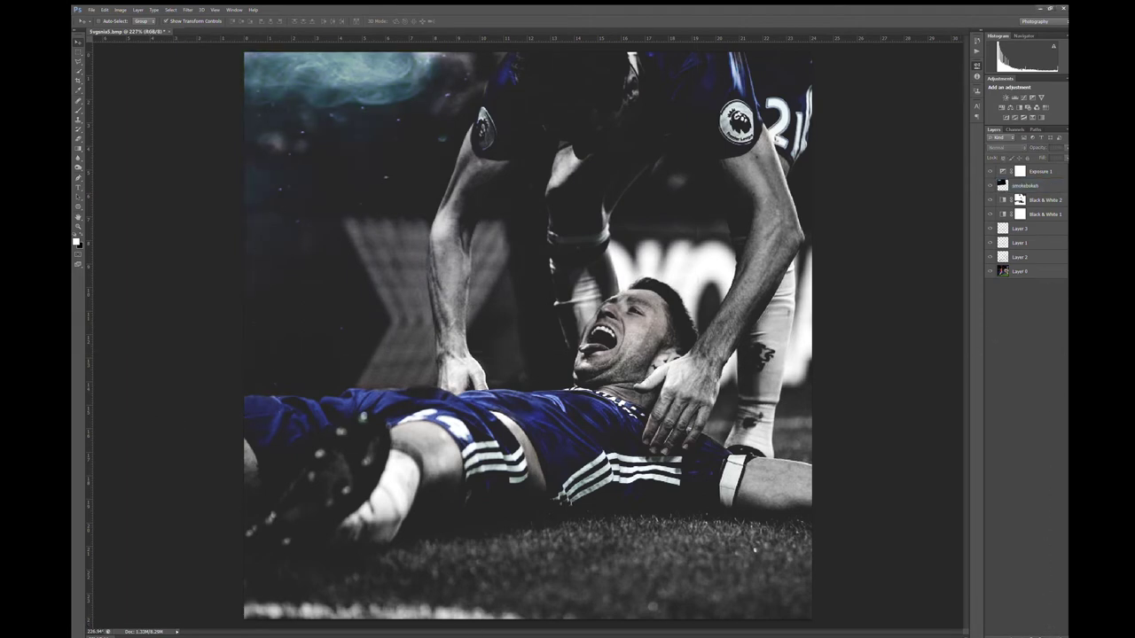
- Place the dust image rotated up-left and move it into place in the layer stack
key(shift+alt+s)
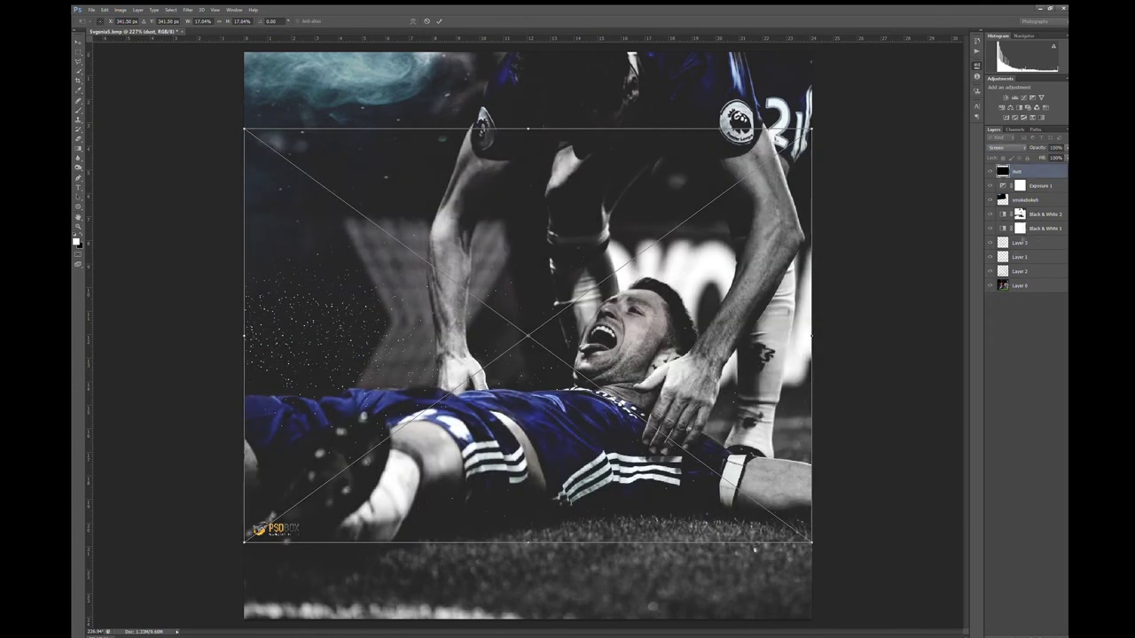
drag(488, 319, 319, 177)
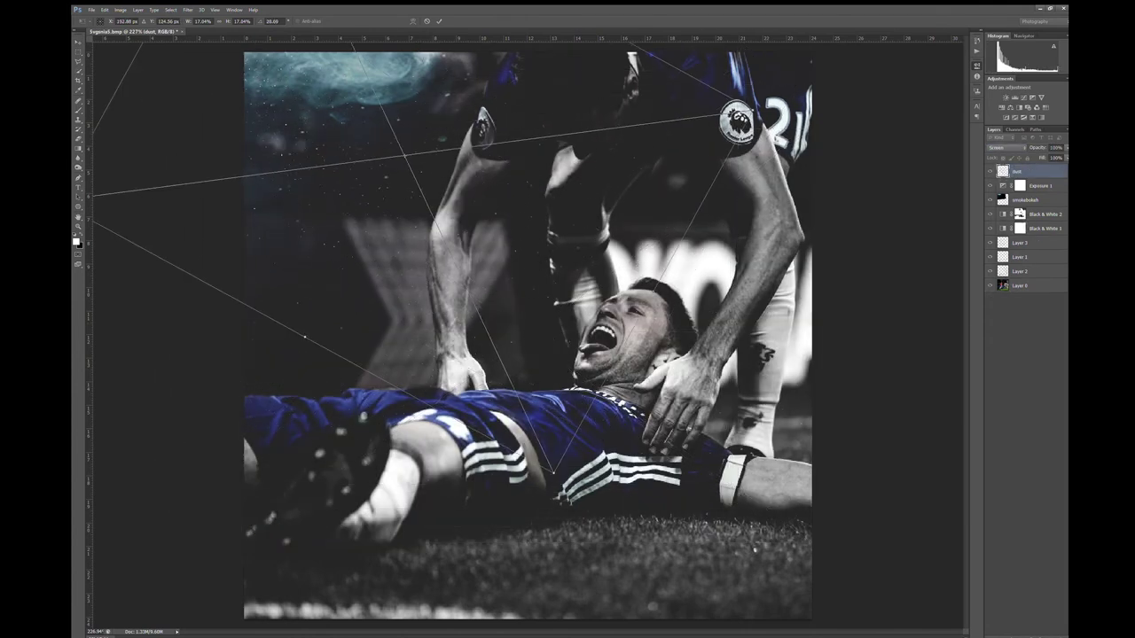
click(437, 21)
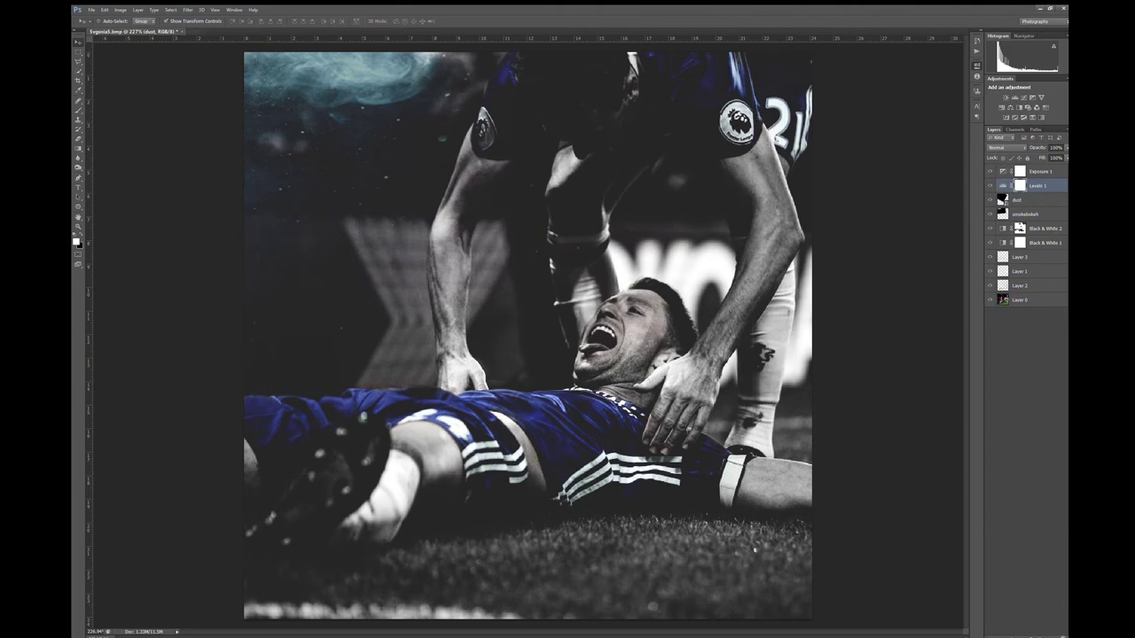
drag(1011, 188, 1009, 498)
- Add a Curves adjustment with an inverted mask and paint it over the left background and bottom grass
click(1022, 97)
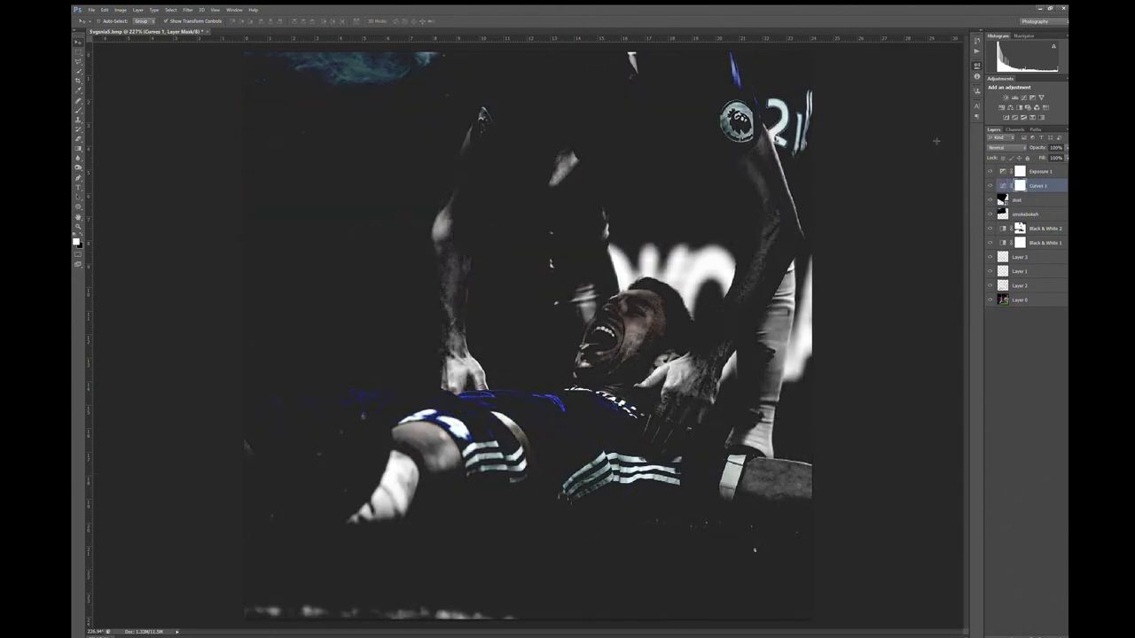
key(ctrl+i)
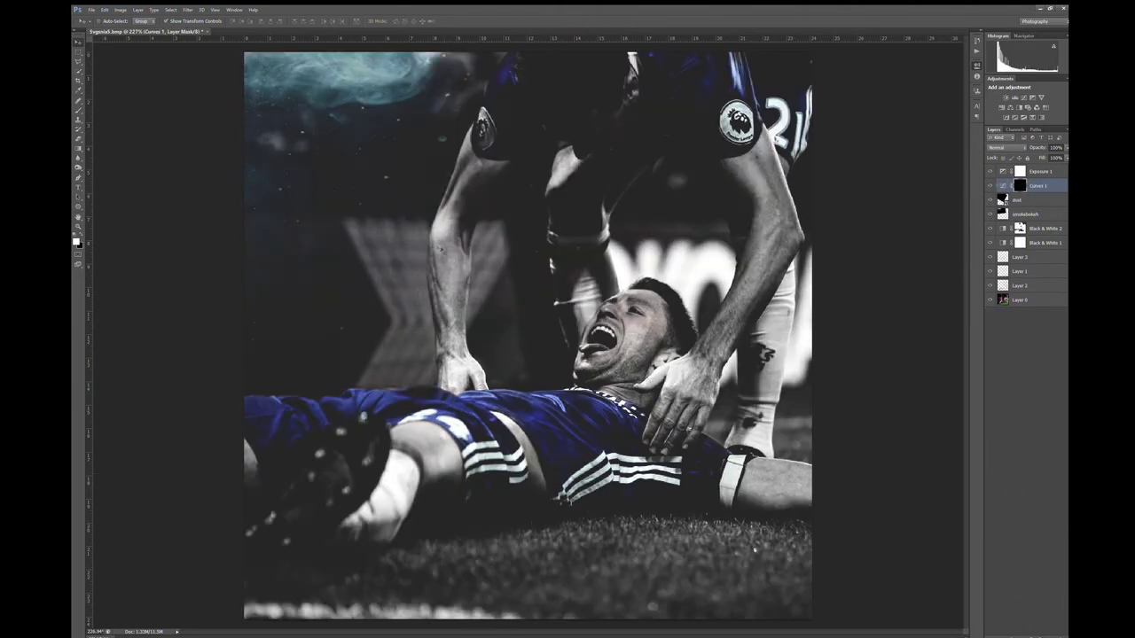
key(b)
key(bracketright)
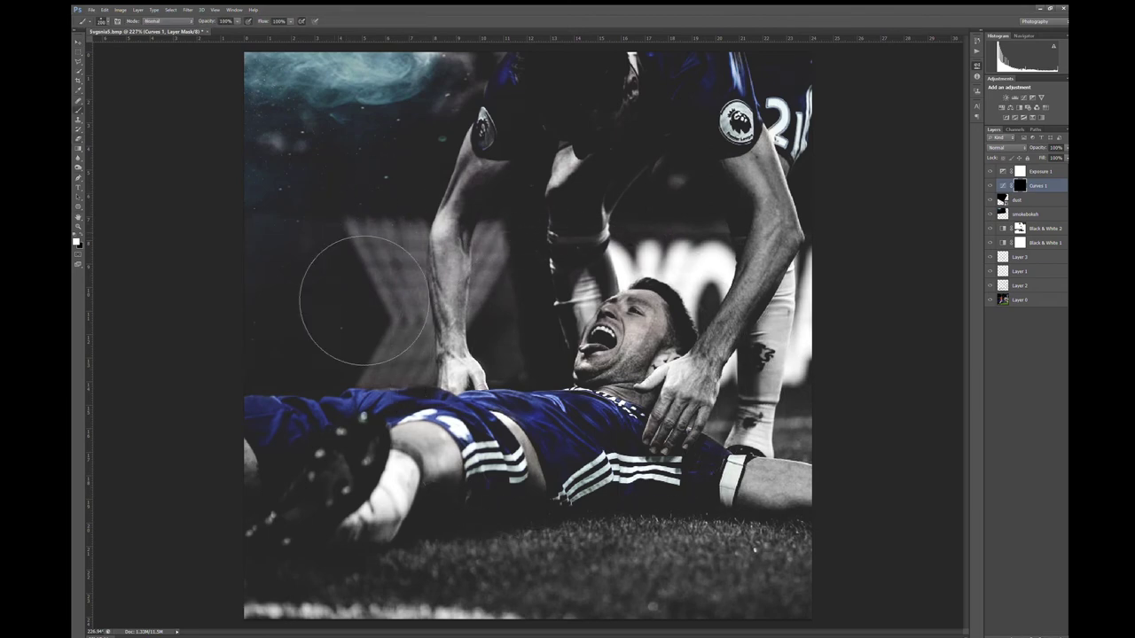
drag(349, 292, 417, 319)
key(bracketleft)
key(bracketright)
key(bracketright)
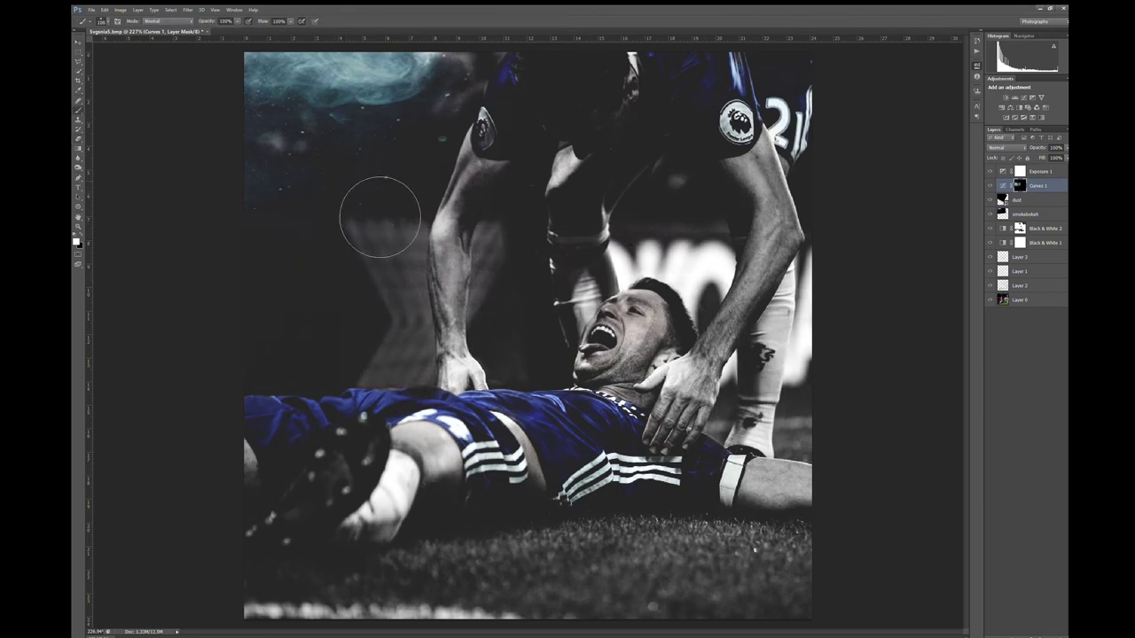
key(bracketright)
key(bracketright)
key(bracketright)
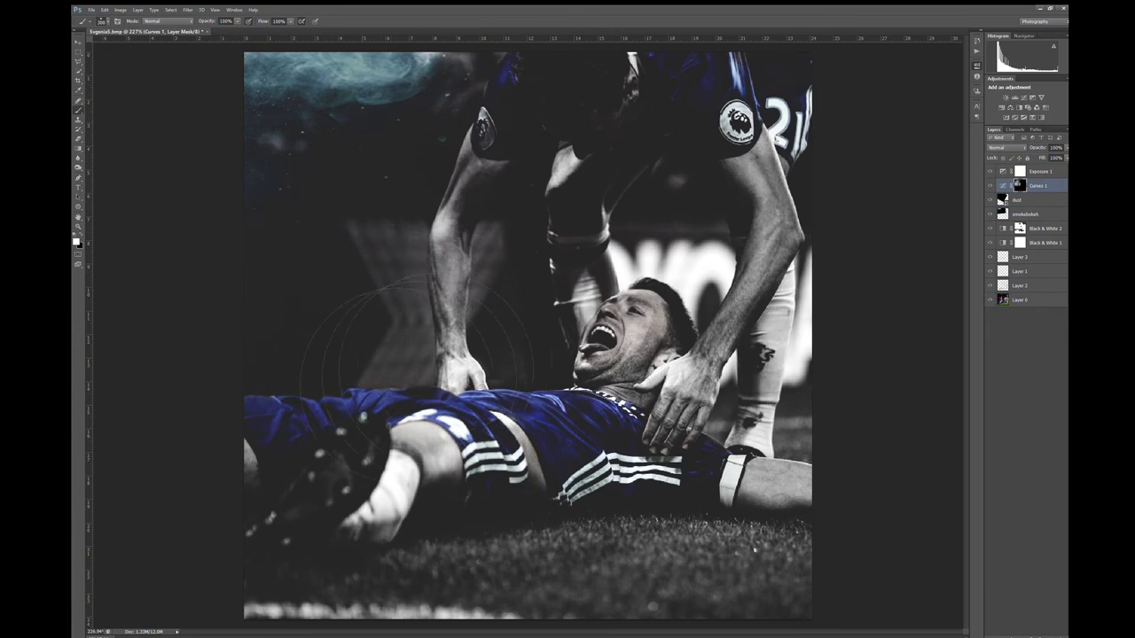
drag(771, 603, 532, 576)
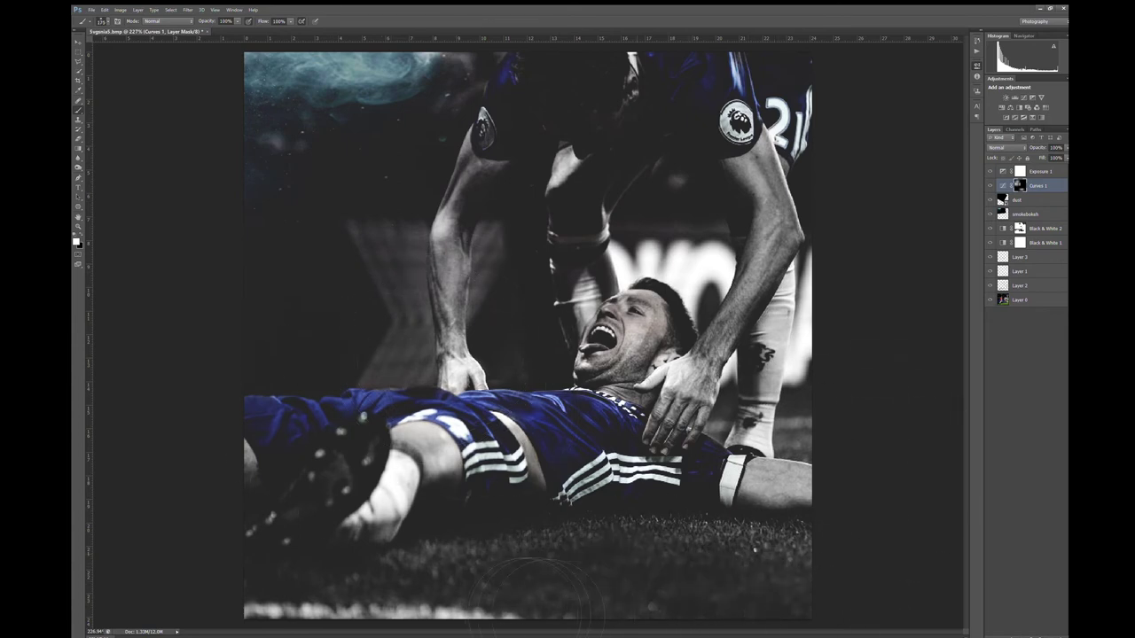
key(bracketleft)
key(bracketleft)
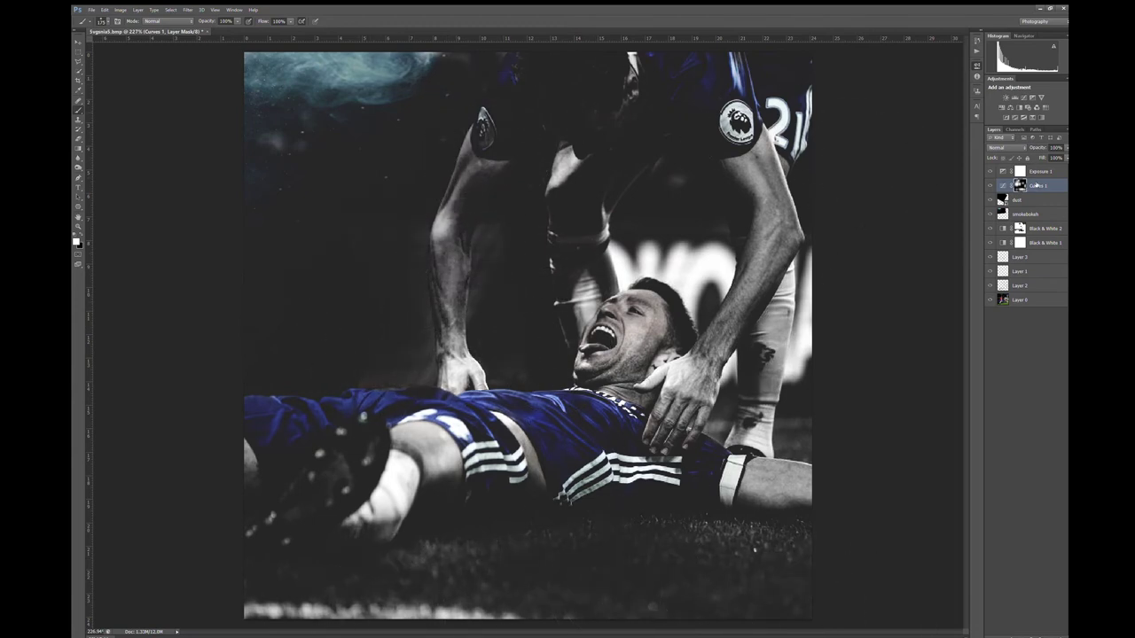
- Move Curves 1 below smokebokeh and mask away part of the smoke
drag(1033, 185, 1020, 220)
click(1037, 199)
click(1017, 634)
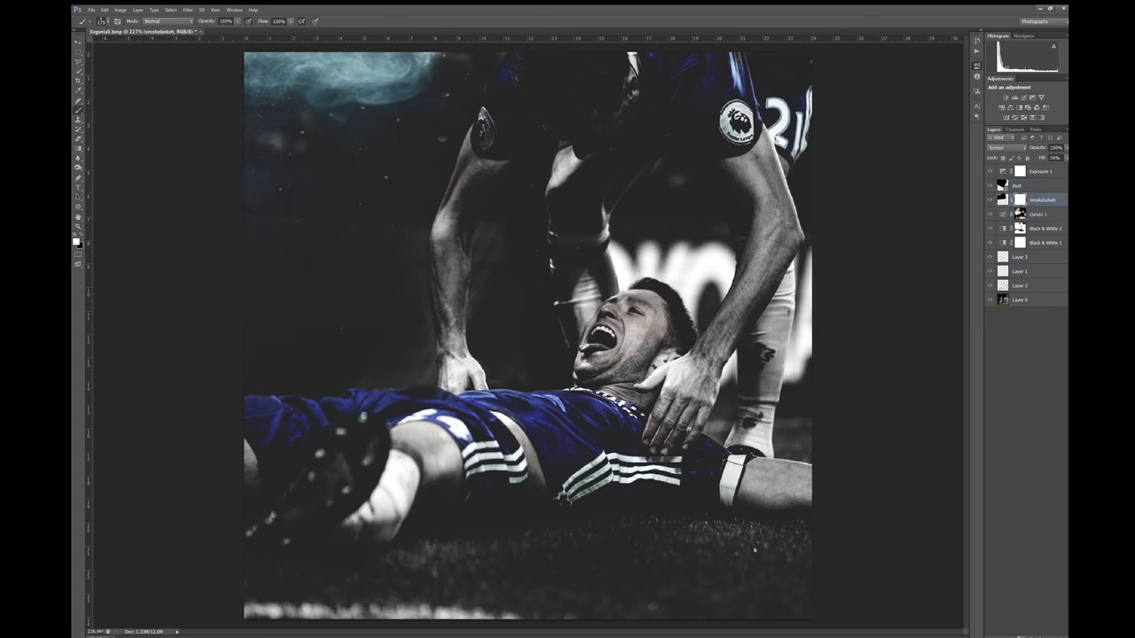
drag(376, 288, 381, 363)
key(x)
click(1009, 359)
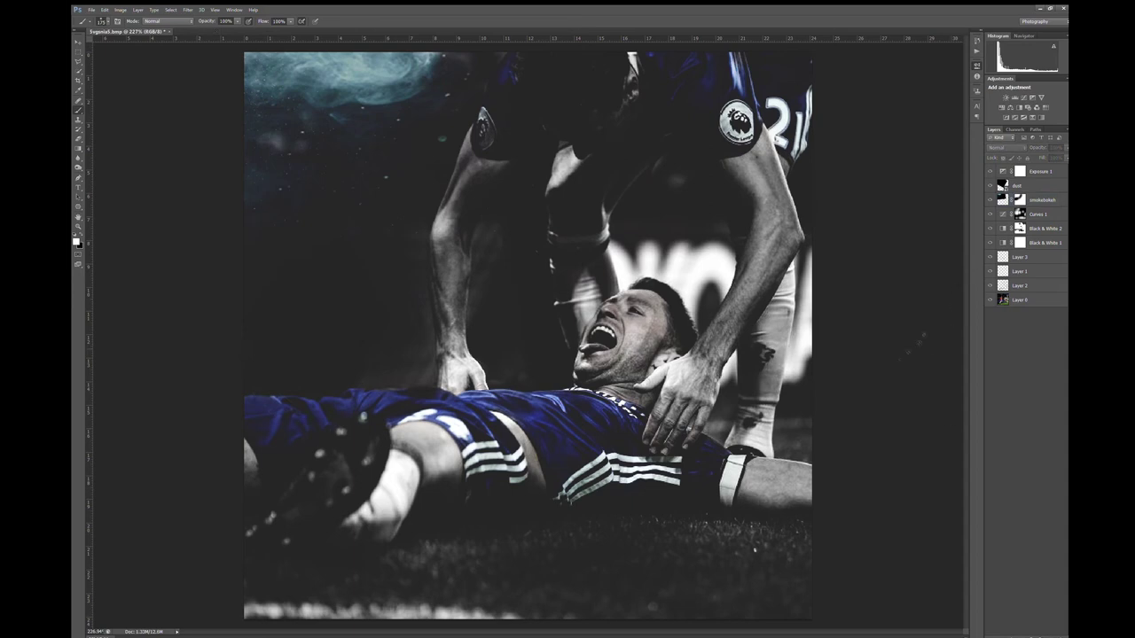
- Create Layer 4, paint a cyan blob top-left and set it to Linear Dodge
click(1048, 626)
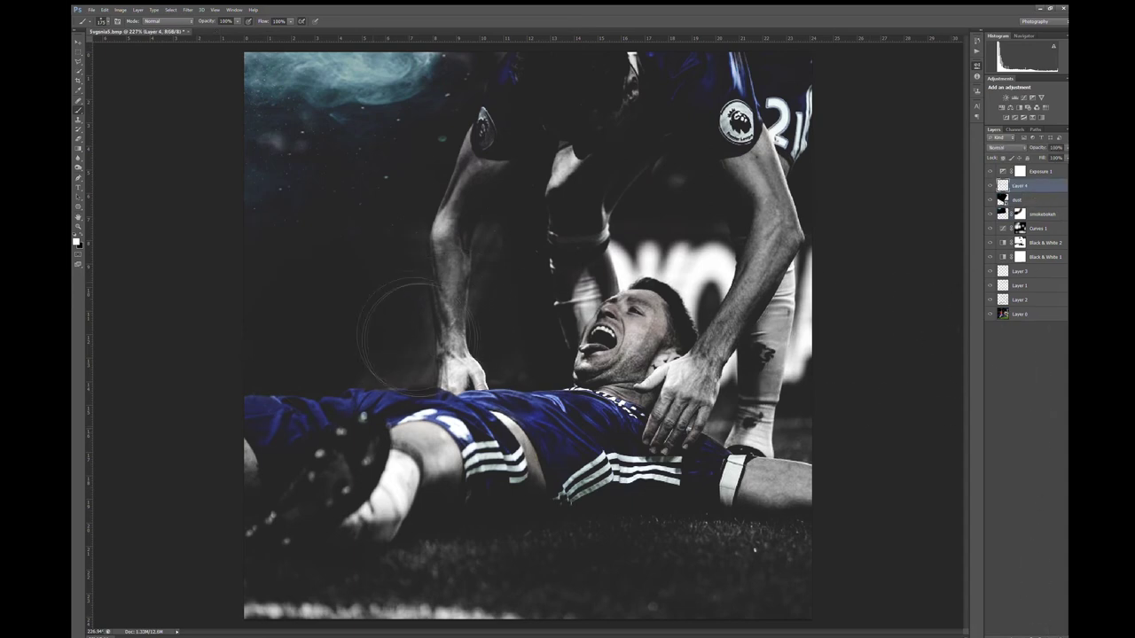
key(i)
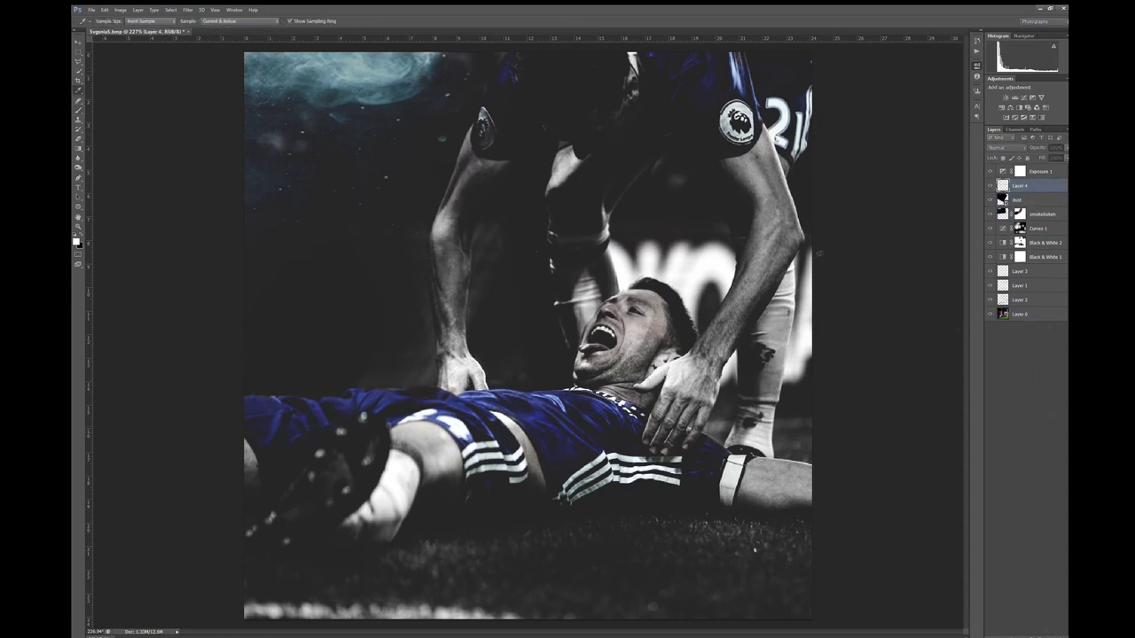
key(b)
drag(330, 244, 341, 253)
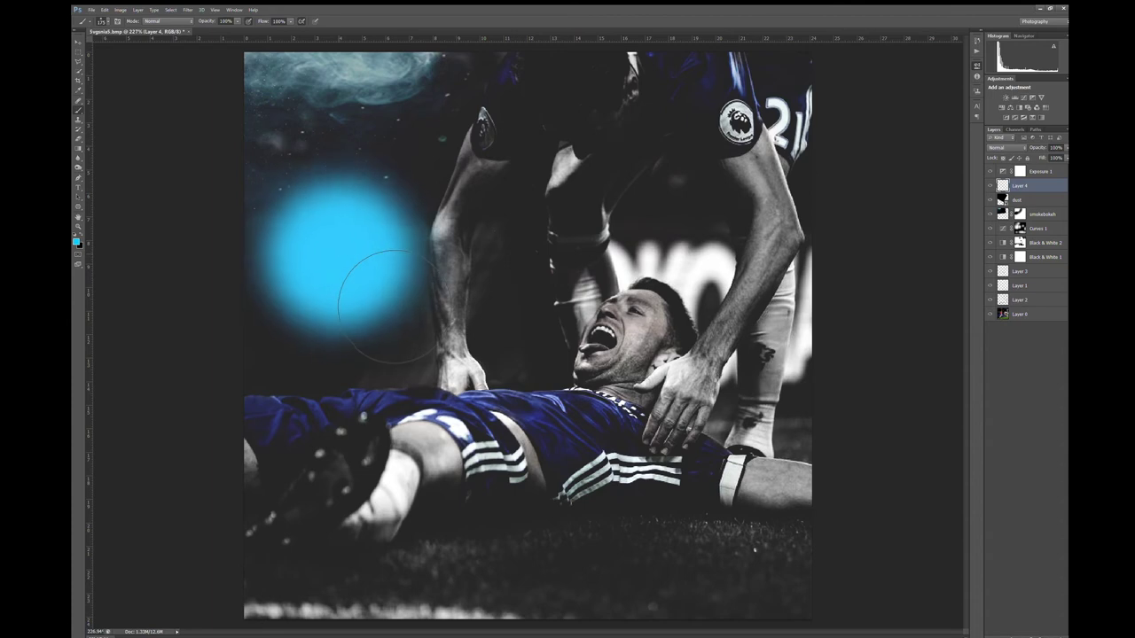
click(77, 44)
key(shift+alt+a)
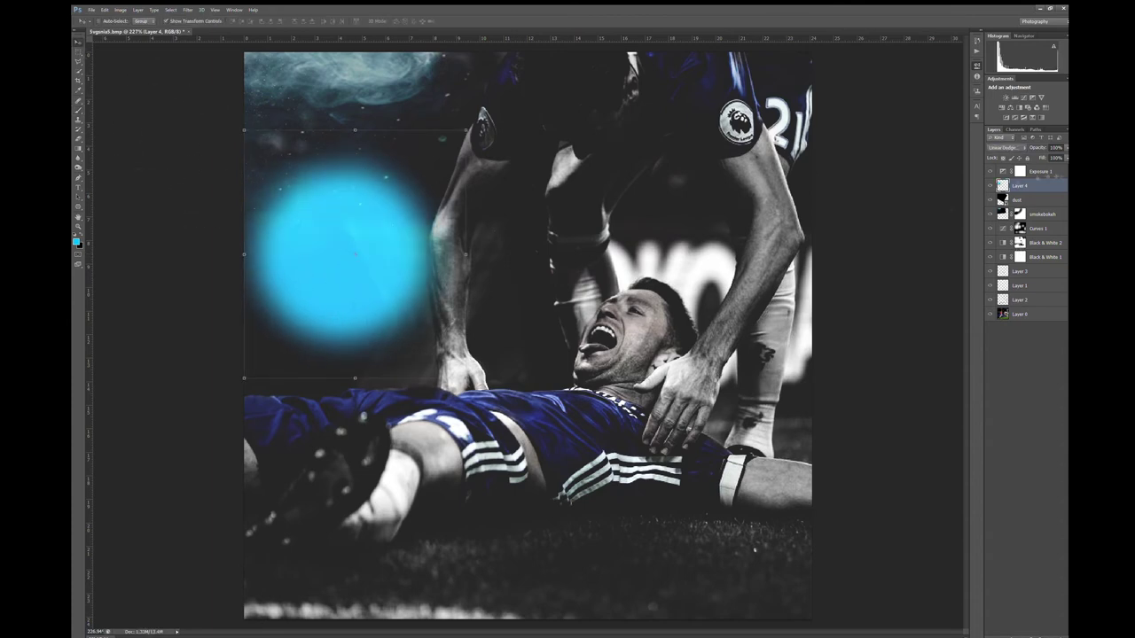
key(h)
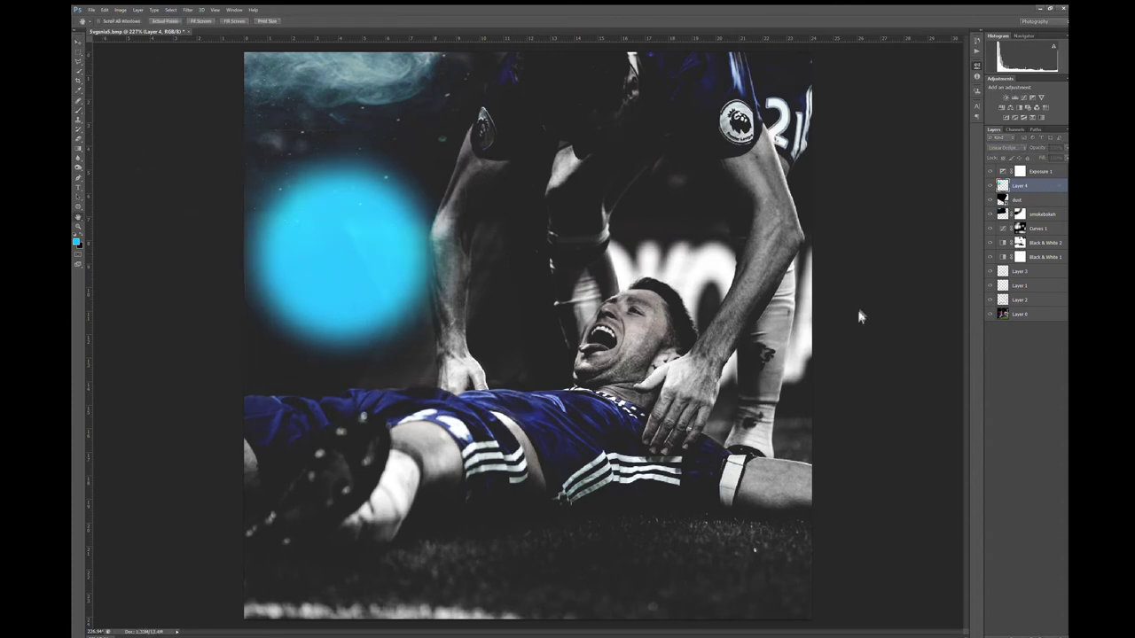
key(v)
key(h)
- Stretch the cyan glow over the upper photo and lower its Fill to about 10%
key(ctrl+t)
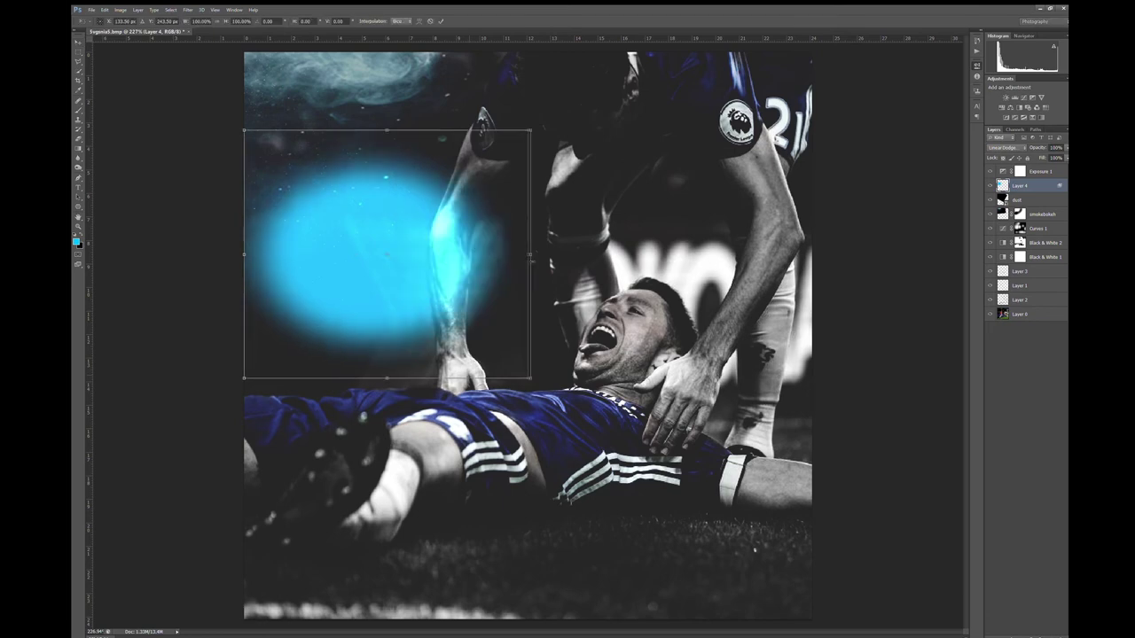
drag(355, 257, 233, 110)
mouse_move(410, 169)
mouse_down()
mouse_move(623, 351)
mouse_move(771, 527)
mouse_up()
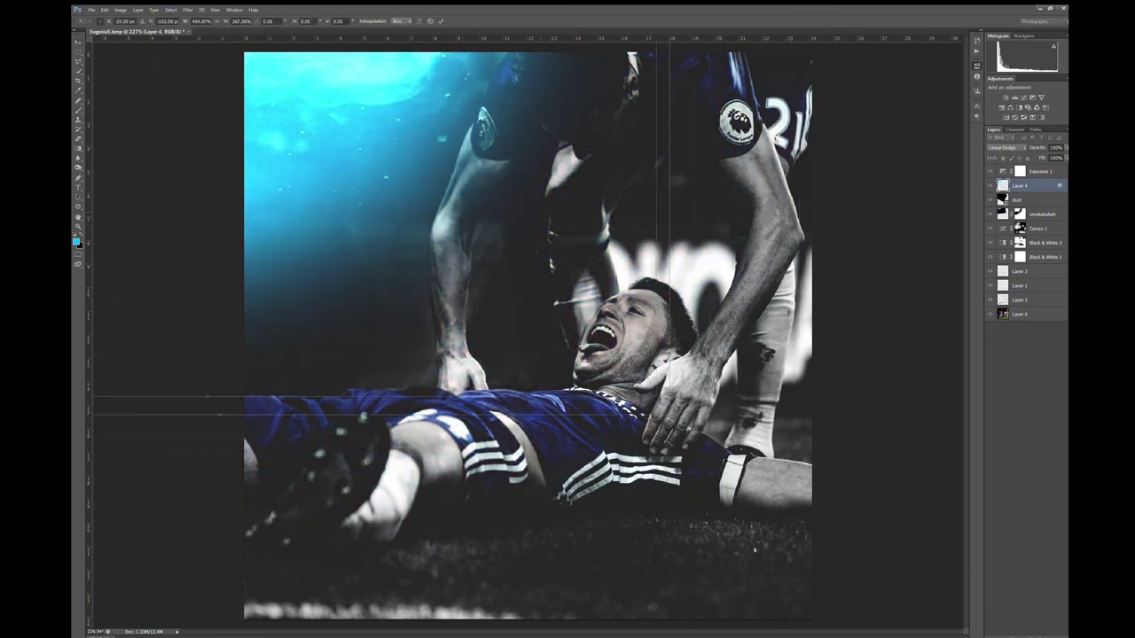
key(Return)
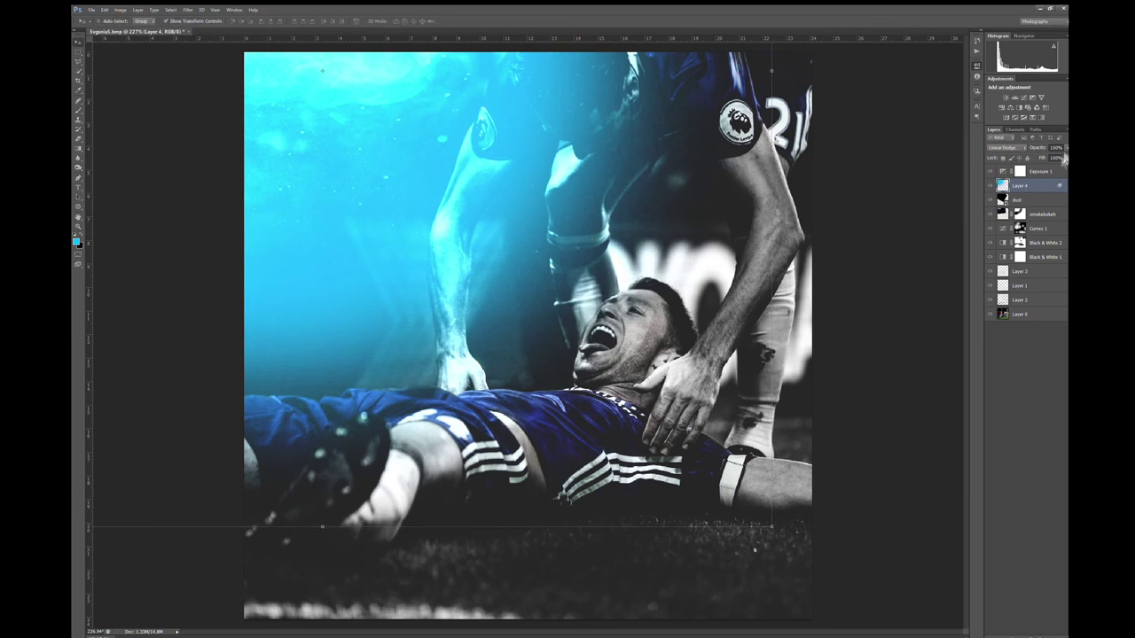
key(shift+7)
drag(1063, 158, 1040, 170)
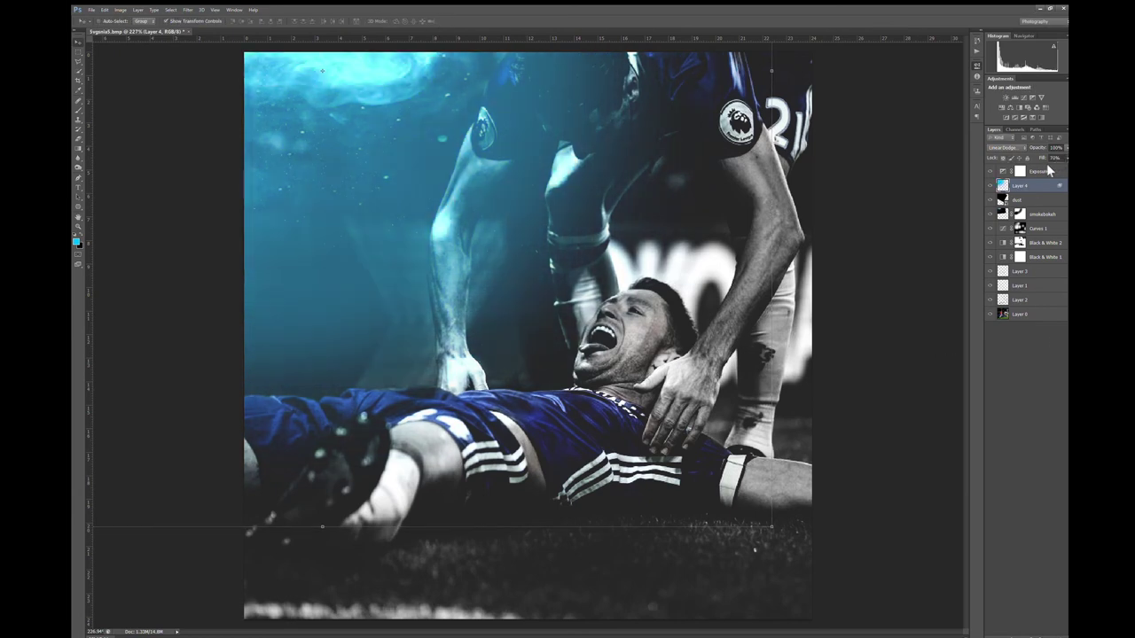
click(1021, 446)
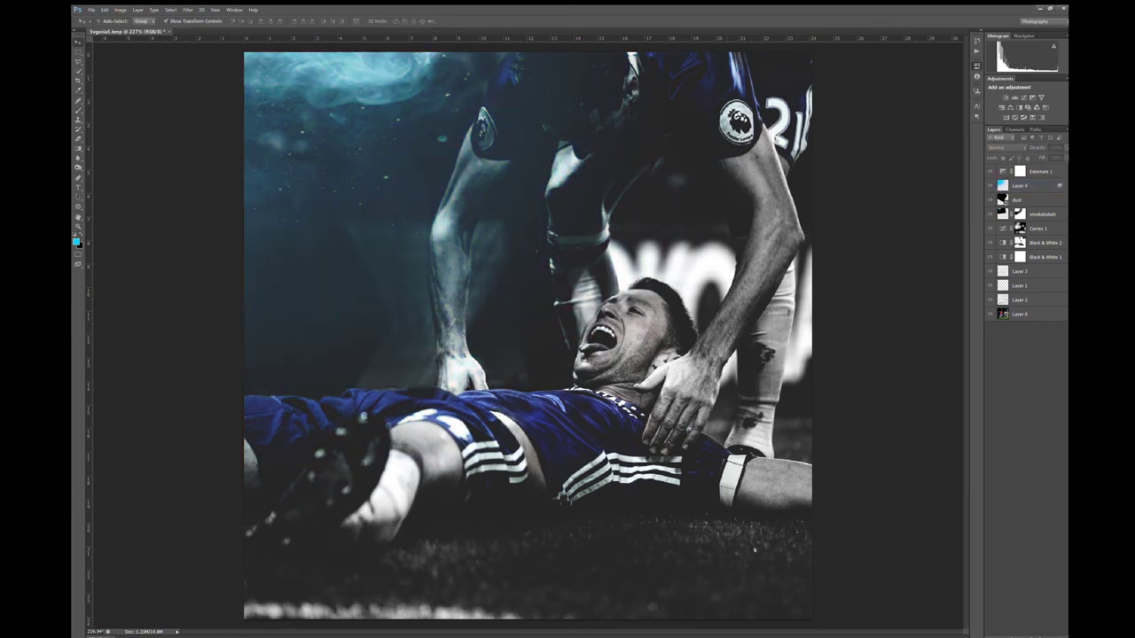
- Flatten the image, add a desaturated Overlay copy, then select the Background layer
click(138, 9)
click(205, 466)
key(ctrl+j)
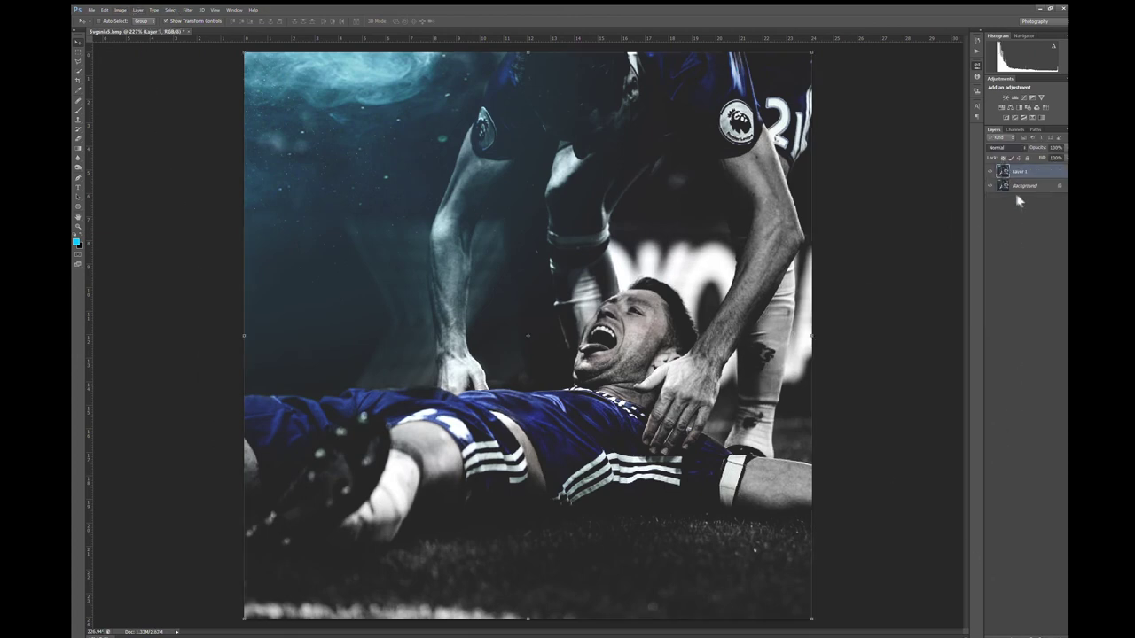
key(shift+alt+o)
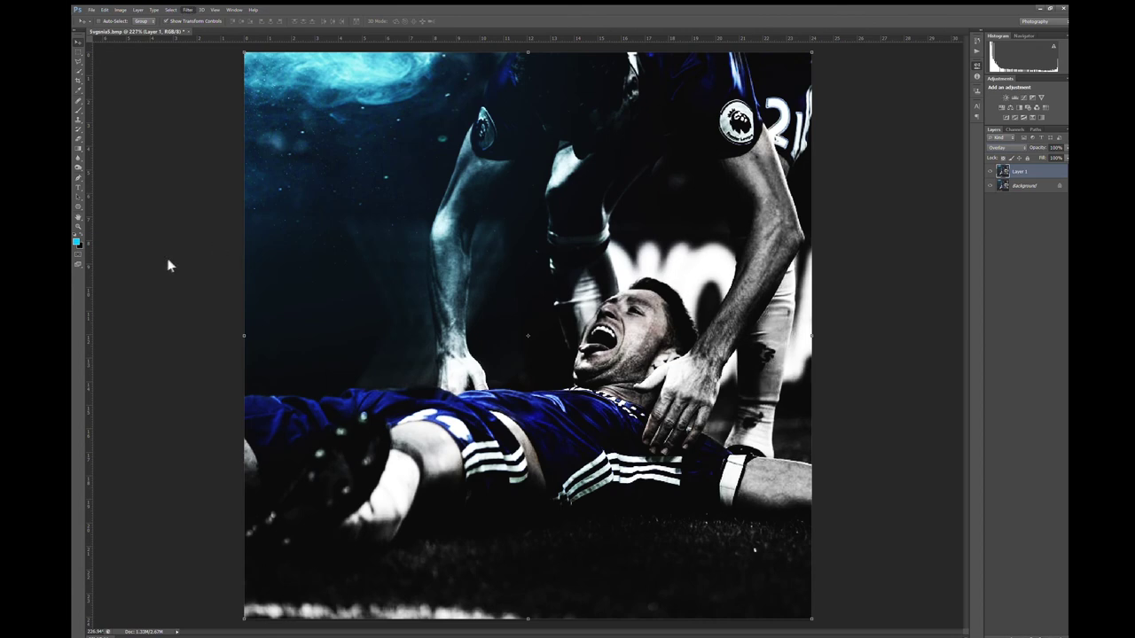
key(ctrl+shift+u)
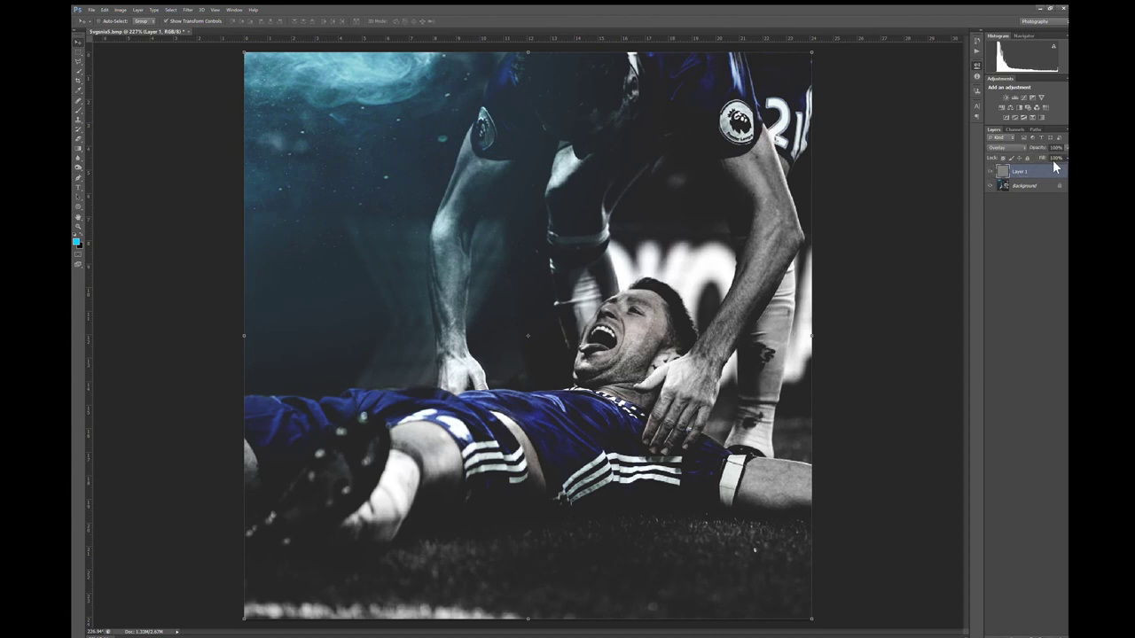
click(1009, 264)
click(1029, 188)
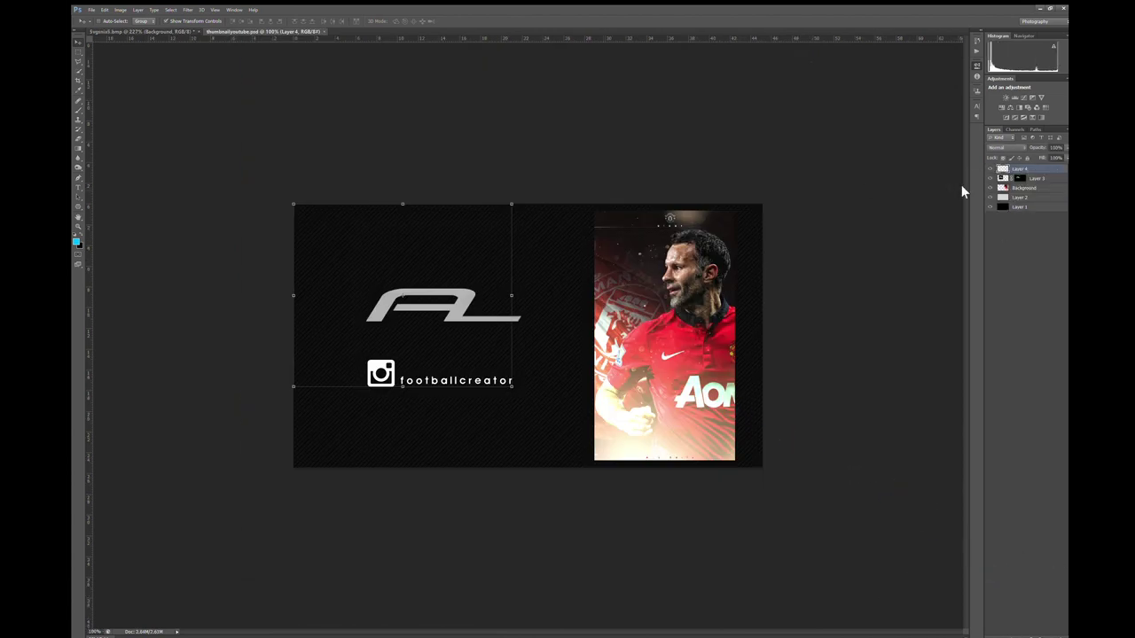
- Scale the footballcreator watermark to about 37% and move it into the bottom-left corner
click(600, 242)
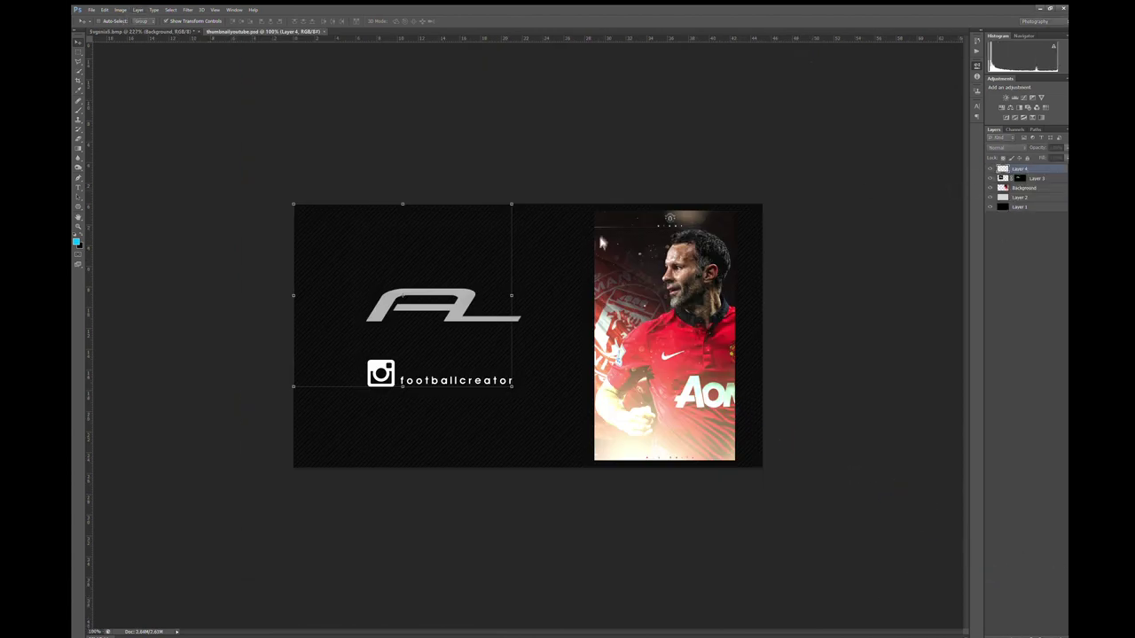
click(324, 31)
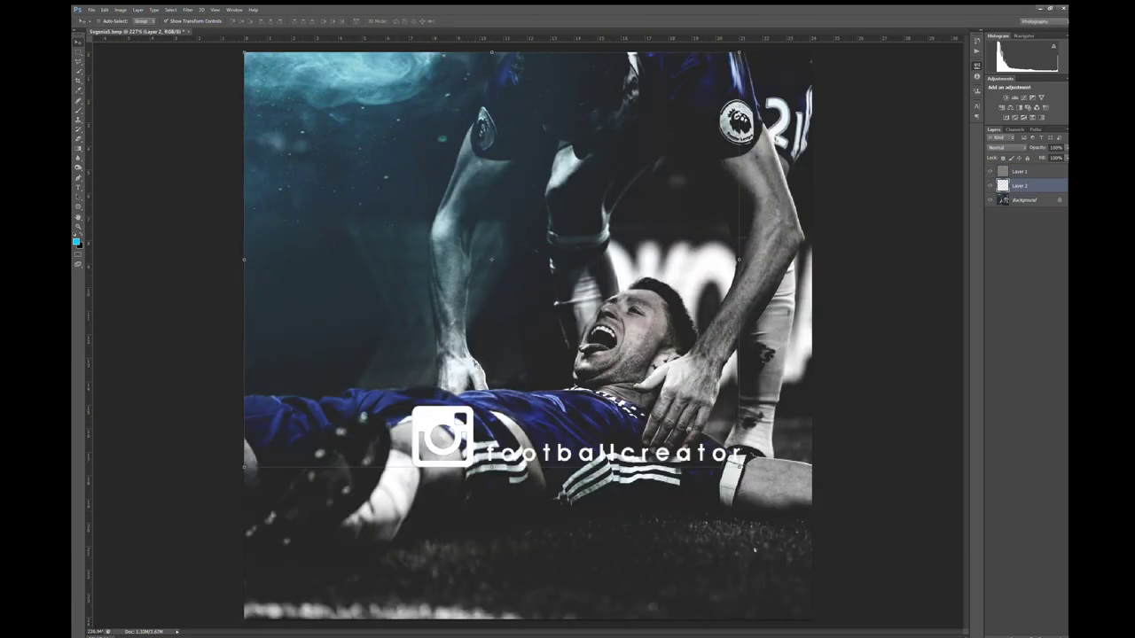
key(ctrl+t)
drag(244, 52, 548, 305)
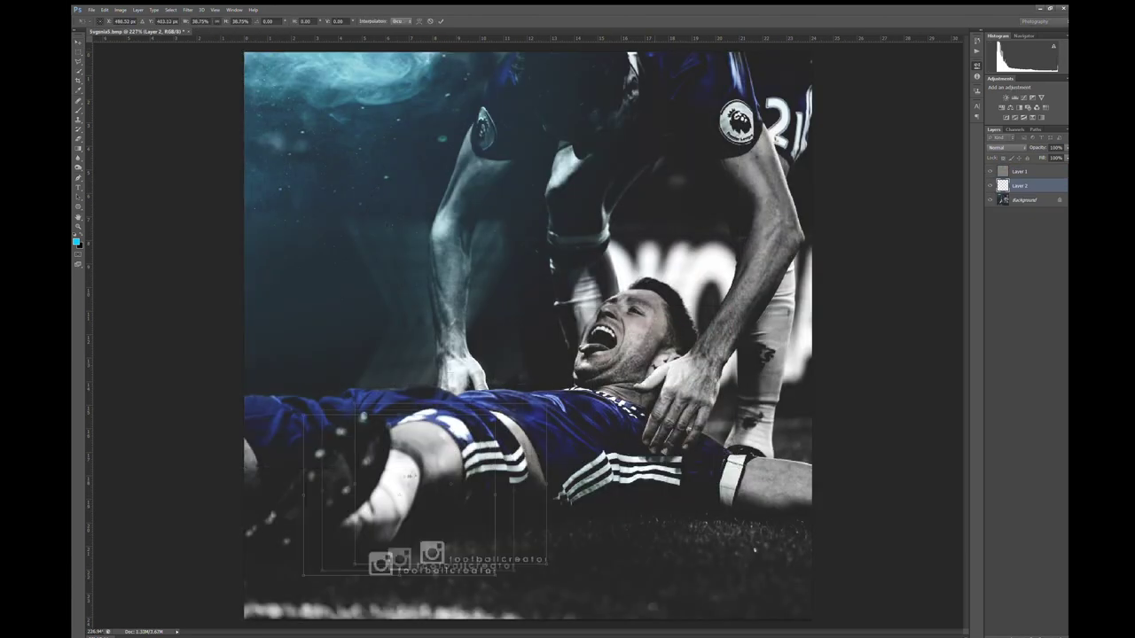
drag(452, 532, 277, 539)
key(Return)
click(993, 337)
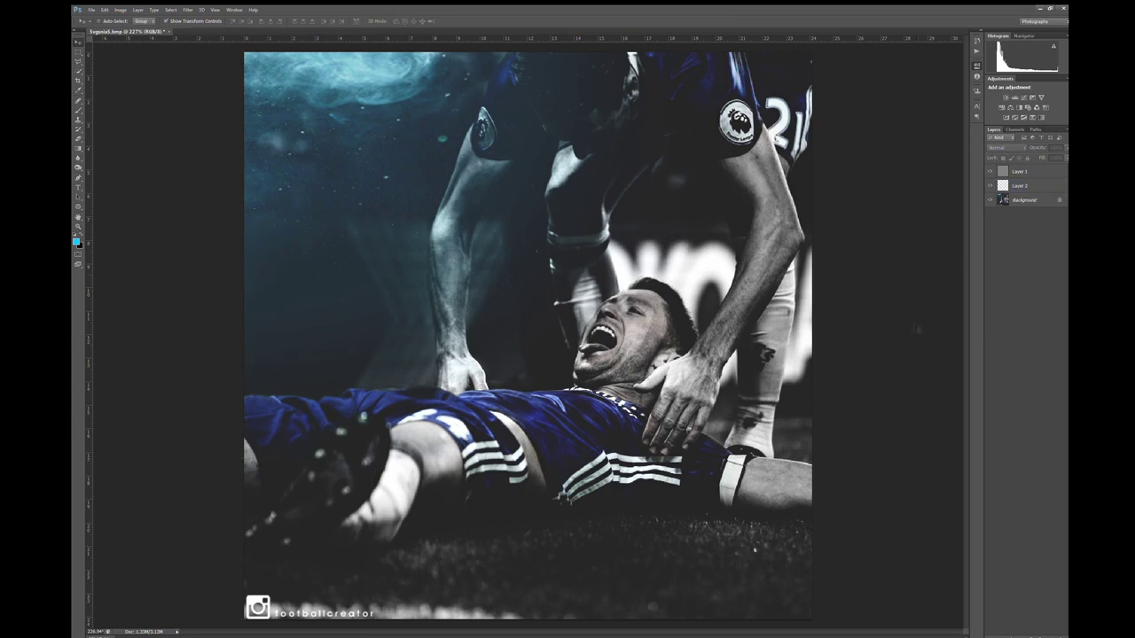